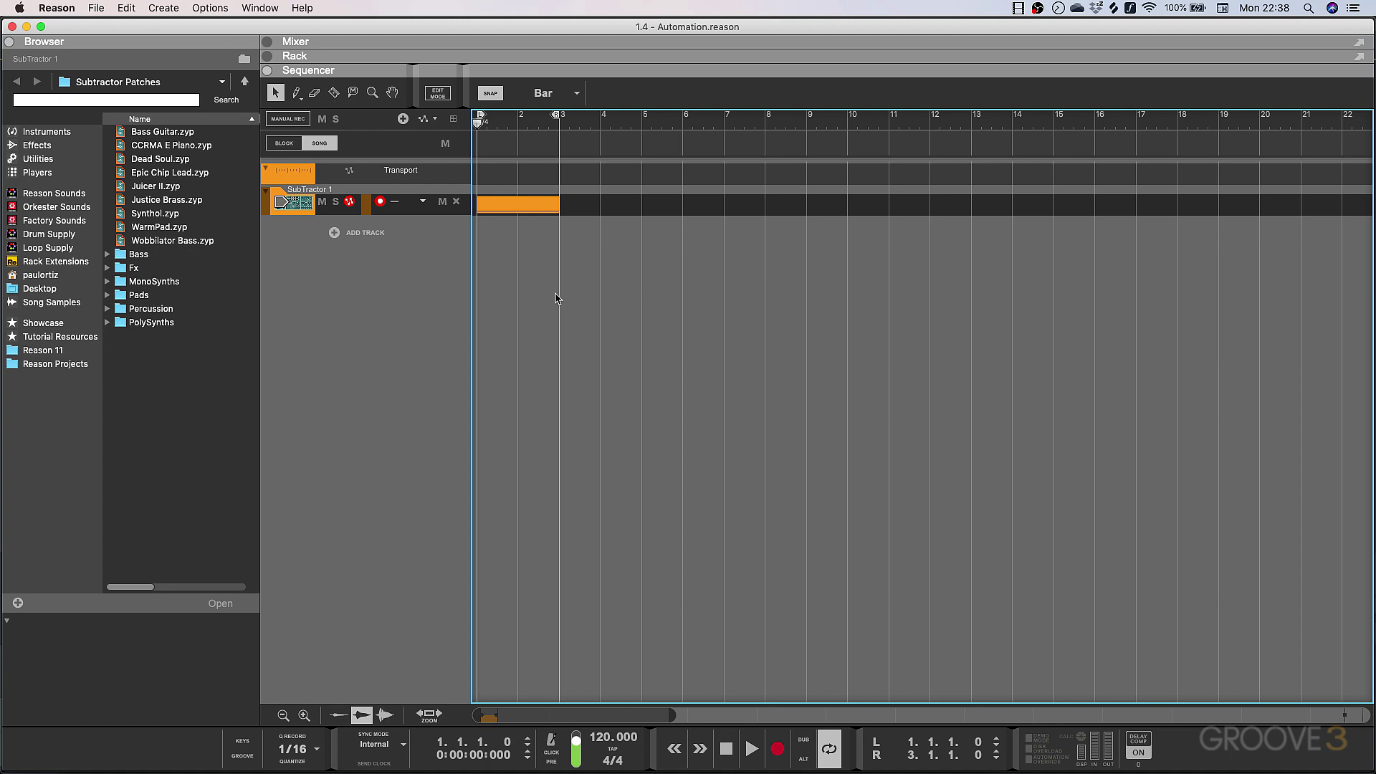
# Play and stop the song, show the rack, and add a Pitch Bend automation lane for SubTractor.
pyautogui.press('space')
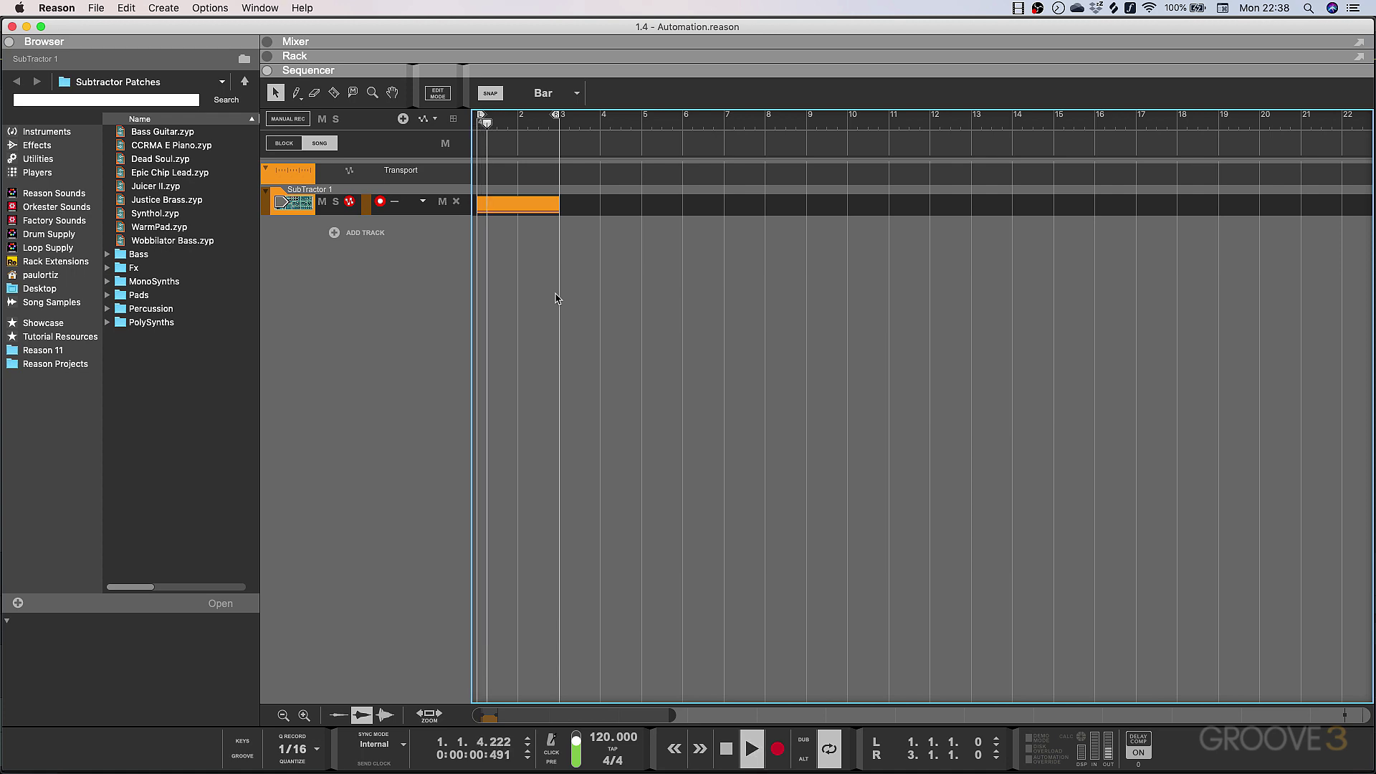
pyautogui.press('space')
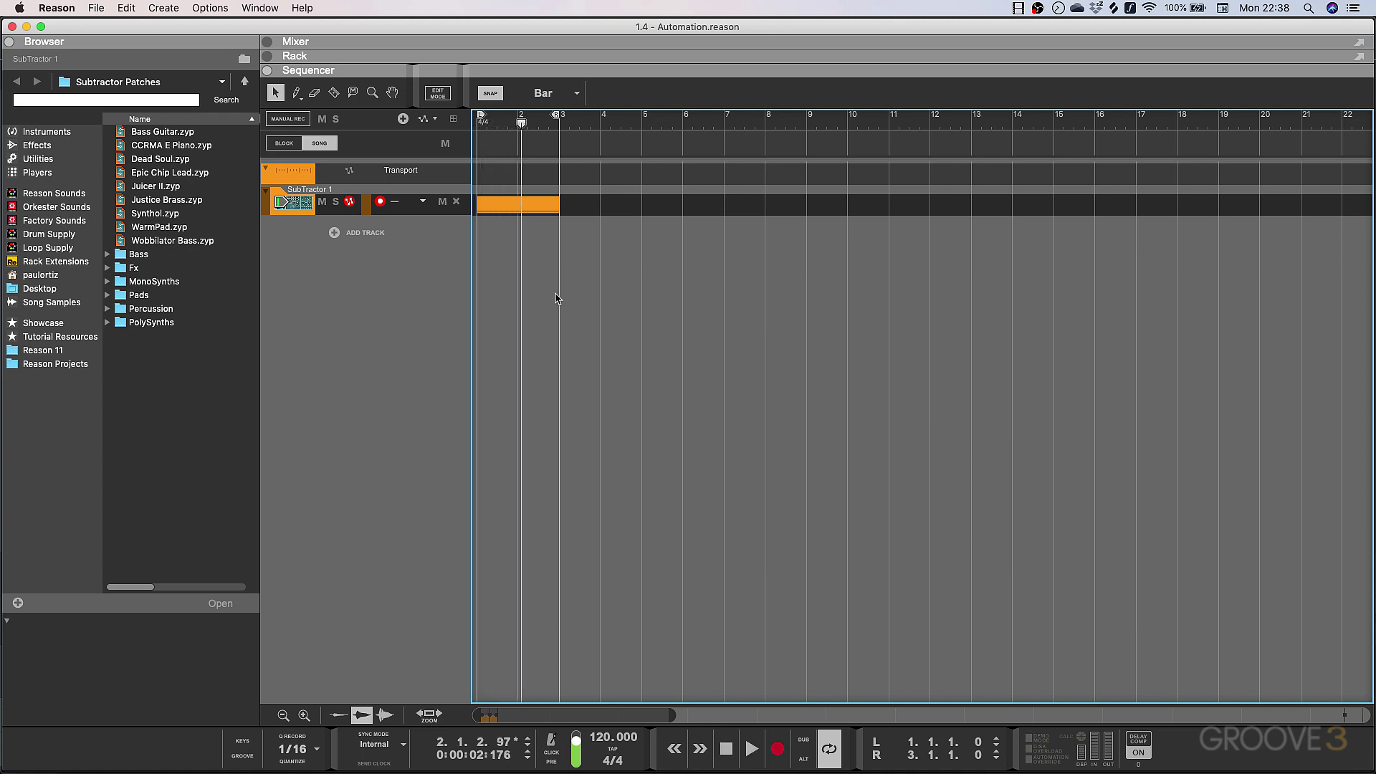
pyautogui.press('F6')
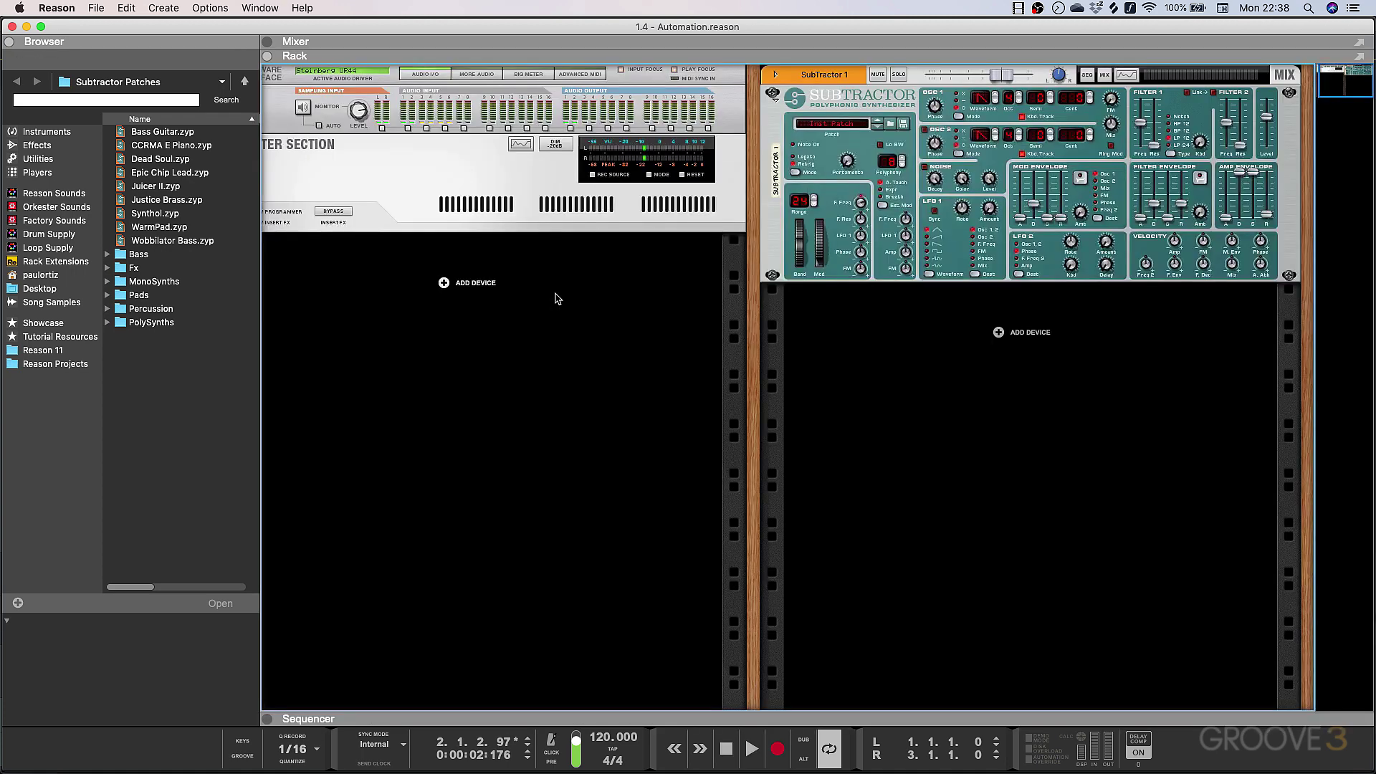
pyautogui.keyDown('alt'); pyautogui.click(799, 245); pyautogui.keyUp('alt')
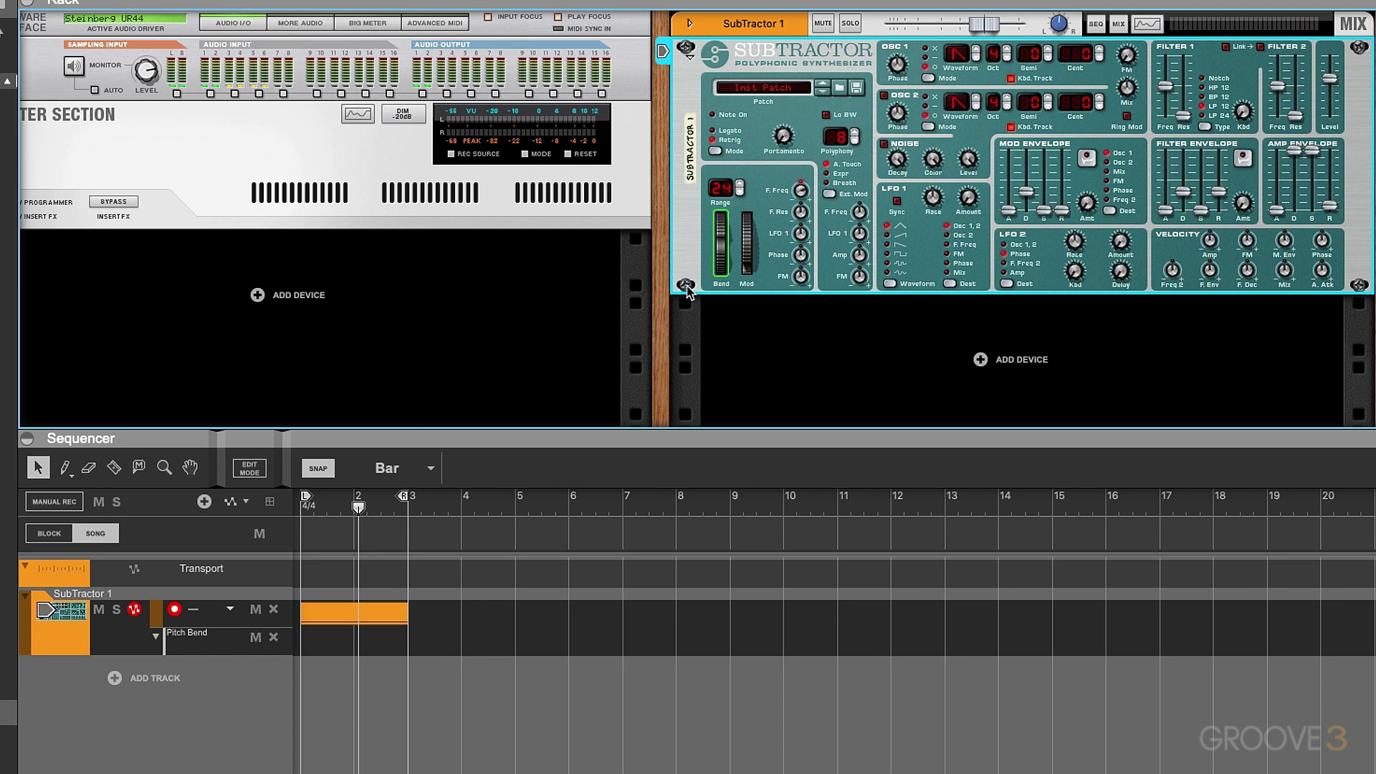
# Draw a two-bar clip across bars 1–3 and pencil in rising pitch-bend points, then play it.
pyautogui.moveTo(322, 634); pyautogui.dragTo(380, 634)
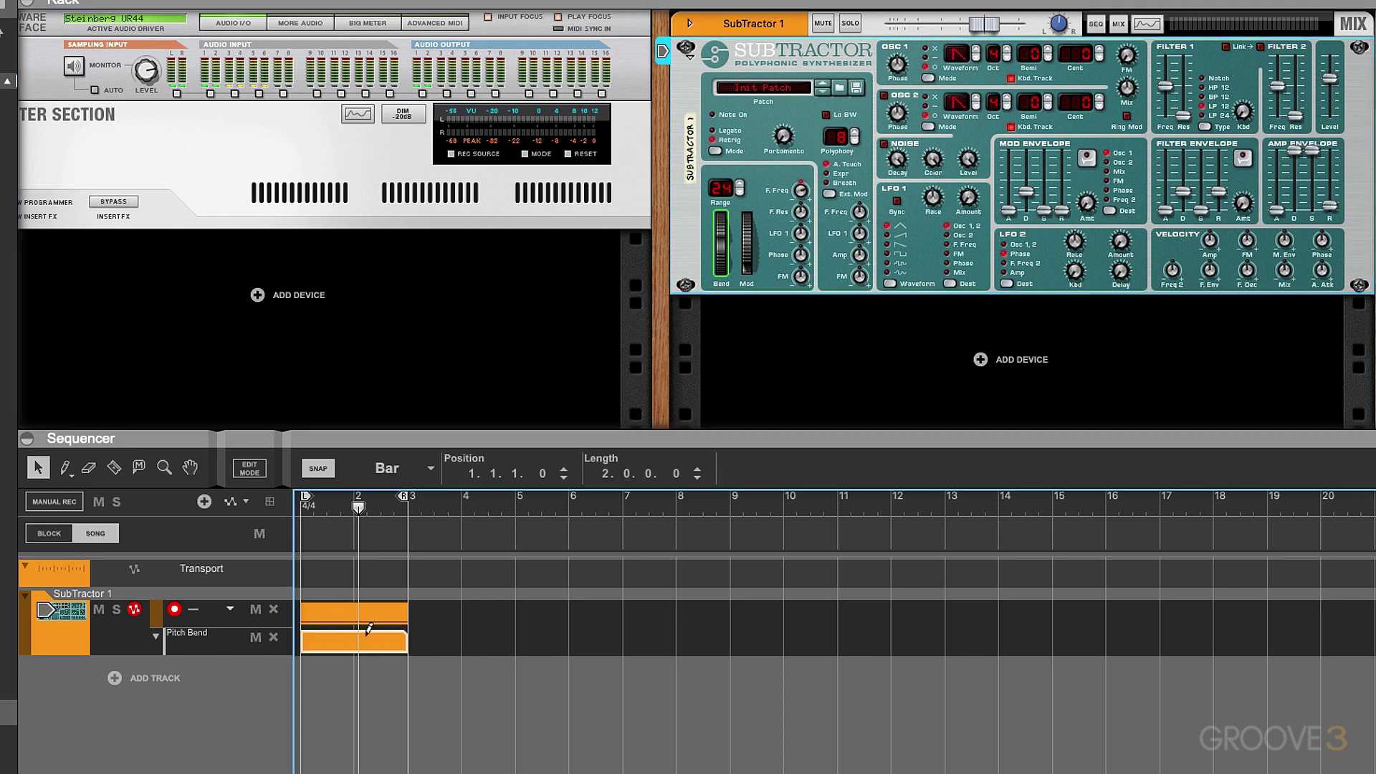
pyautogui.doubleClick(373, 646)
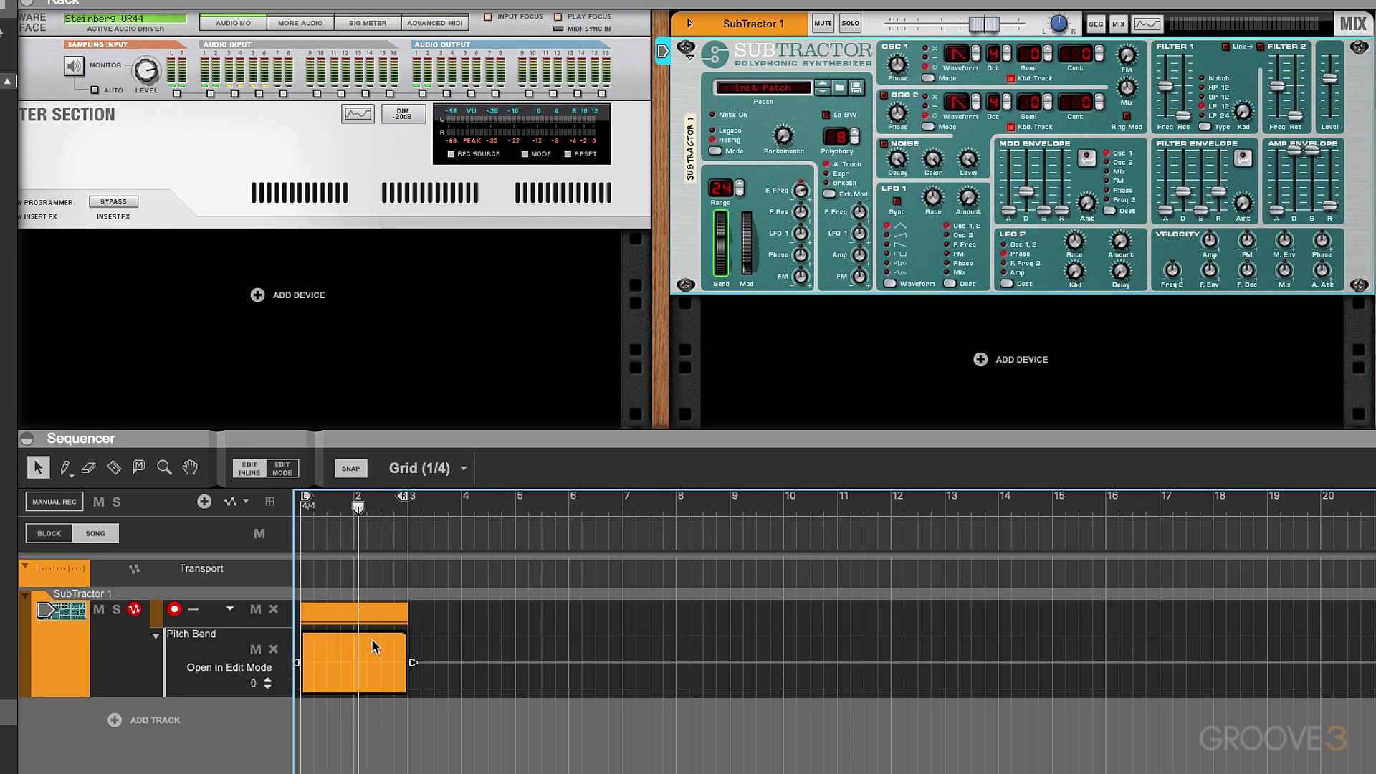
pyautogui.click(309, 680)
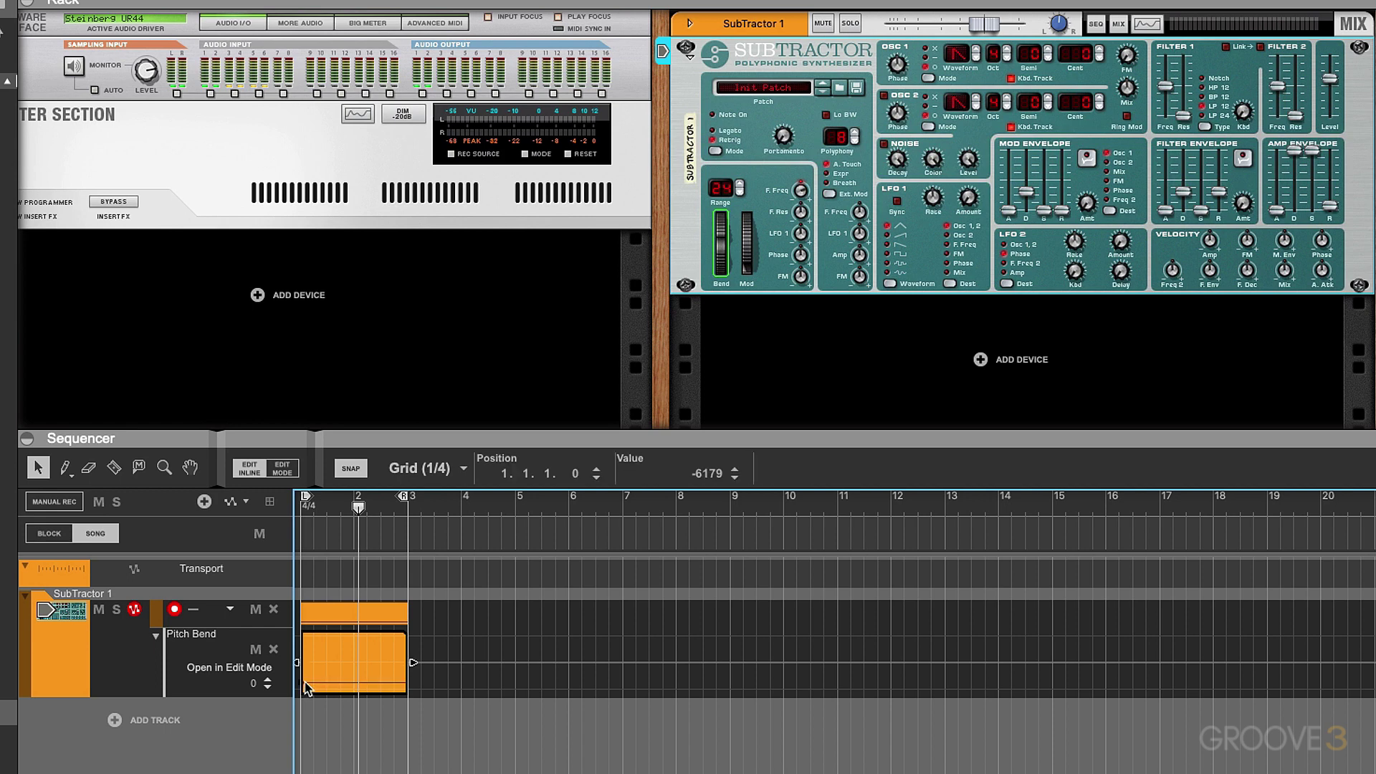
pyautogui.click(340, 655)
pyautogui.click(381, 670)
pyautogui.click(395, 641)
pyautogui.moveTo(340, 656)
pyautogui.mouseDown()
pyautogui.moveTo(310, 683)
pyautogui.moveTo(403, 633)
pyautogui.mouseUp()
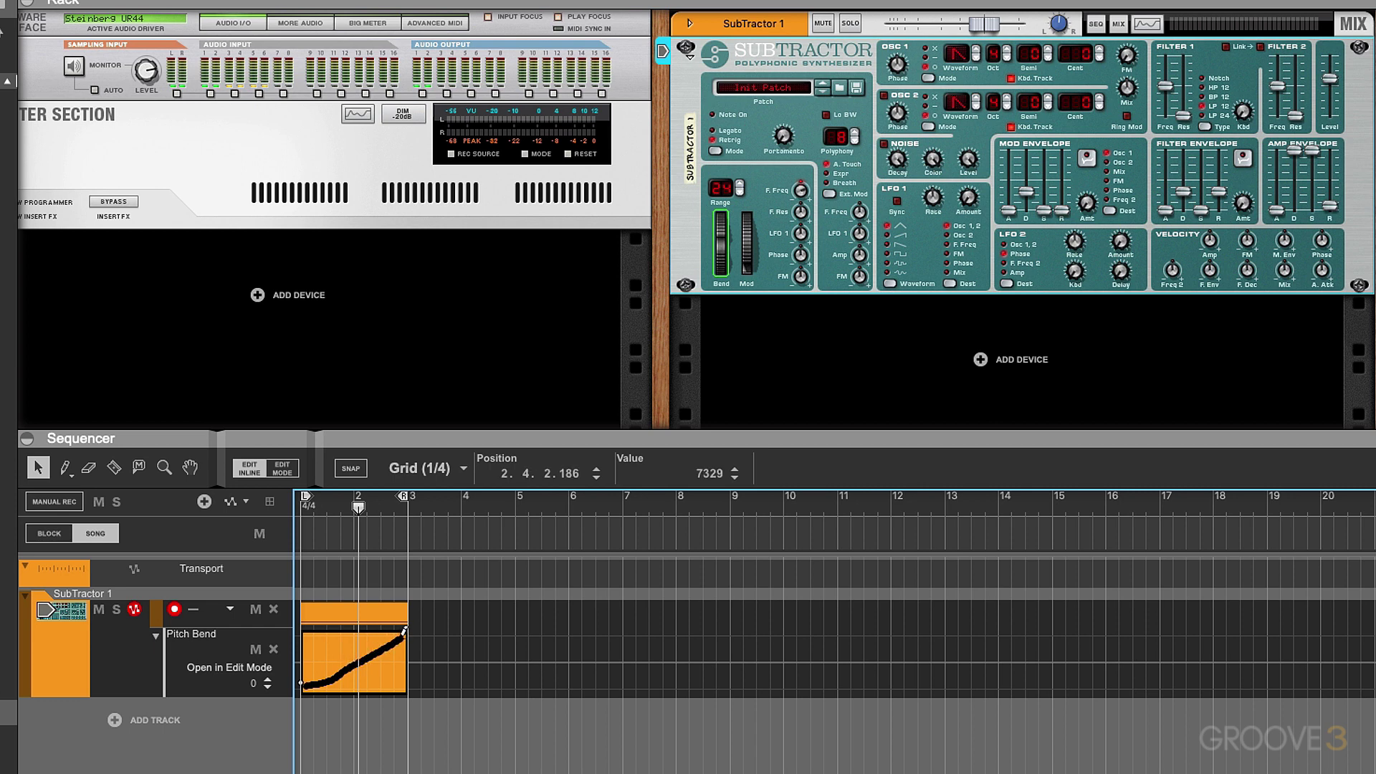
pyautogui.press('space')
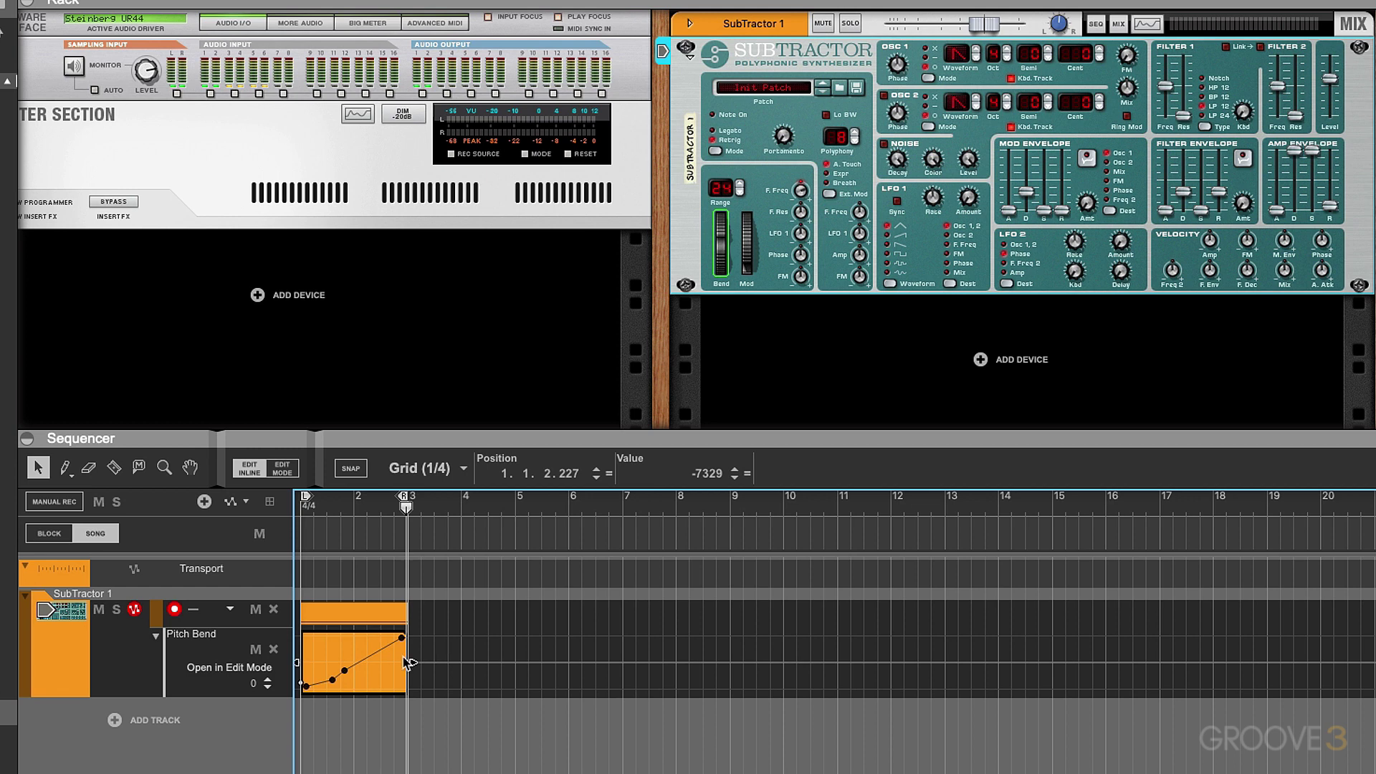
# Replace the old points with a low-start, top-end ramp and bend it into a curve.
pyautogui.click(347, 656)
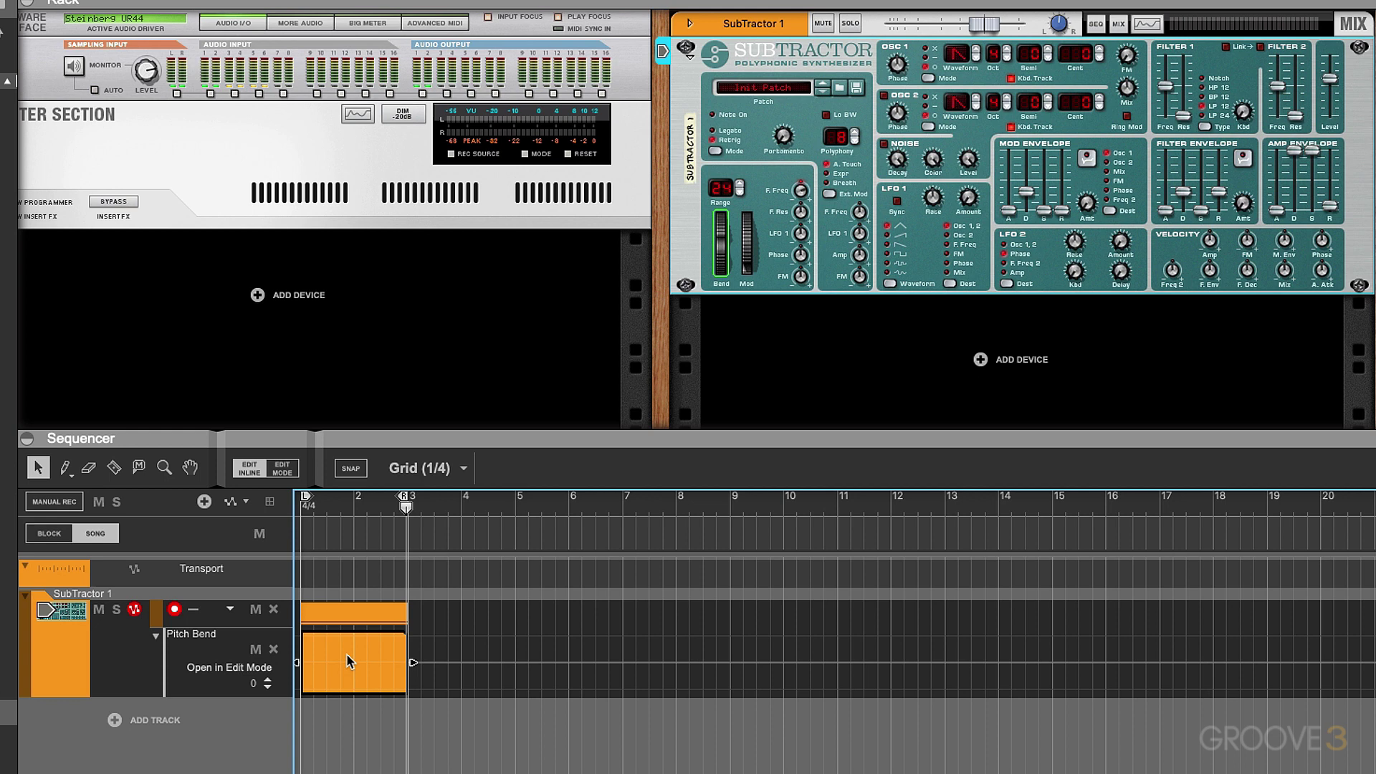
pyautogui.click(306, 692)
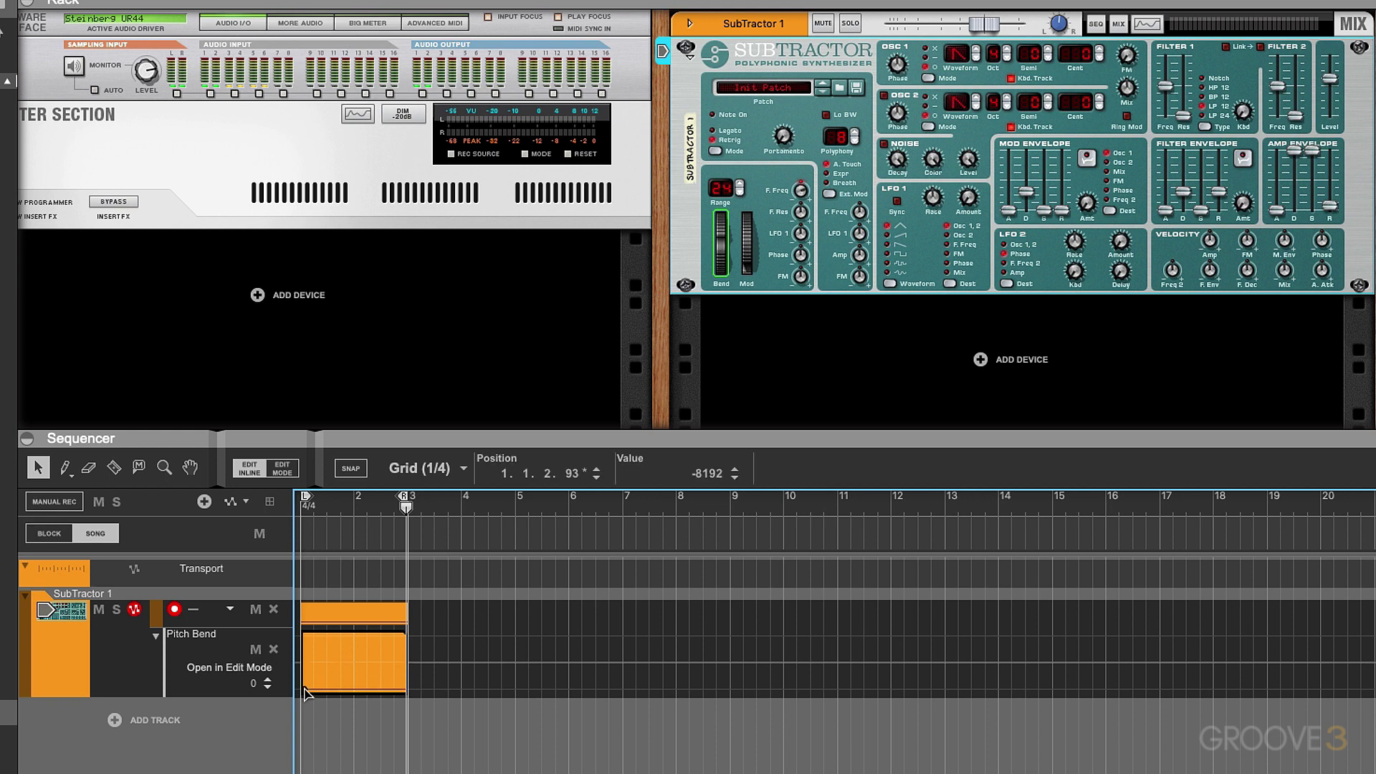
pyautogui.moveTo(305, 693); pyautogui.dragTo(302, 693)
pyautogui.moveTo(391, 650); pyautogui.dragTo(406, 635)
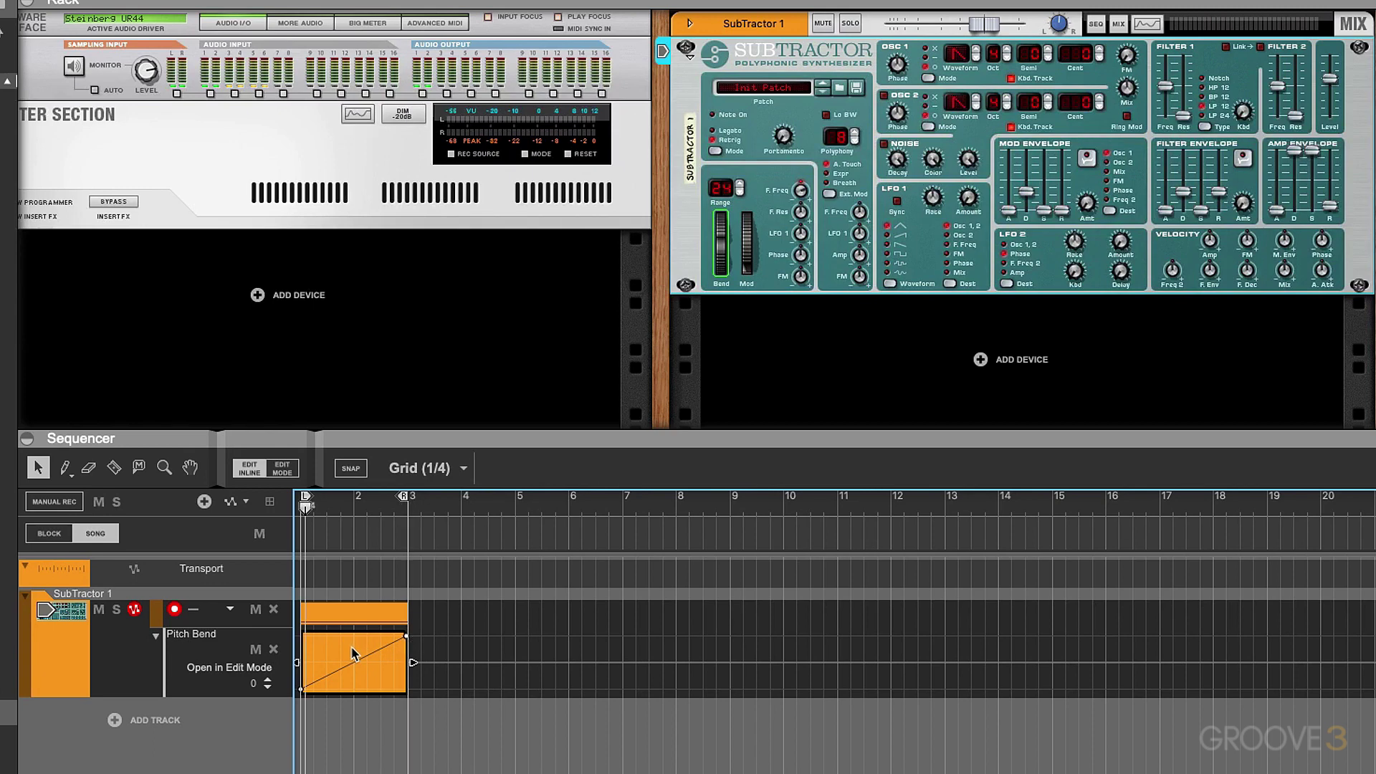
pyautogui.moveTo(348, 666)
pyautogui.mouseDown()
pyautogui.moveTo(352, 640)
pyautogui.moveTo(349, 681)
pyautogui.mouseUp()
# Reshape the pitch-bend curve into a convex rise and play it back to check.
pyautogui.press('space')
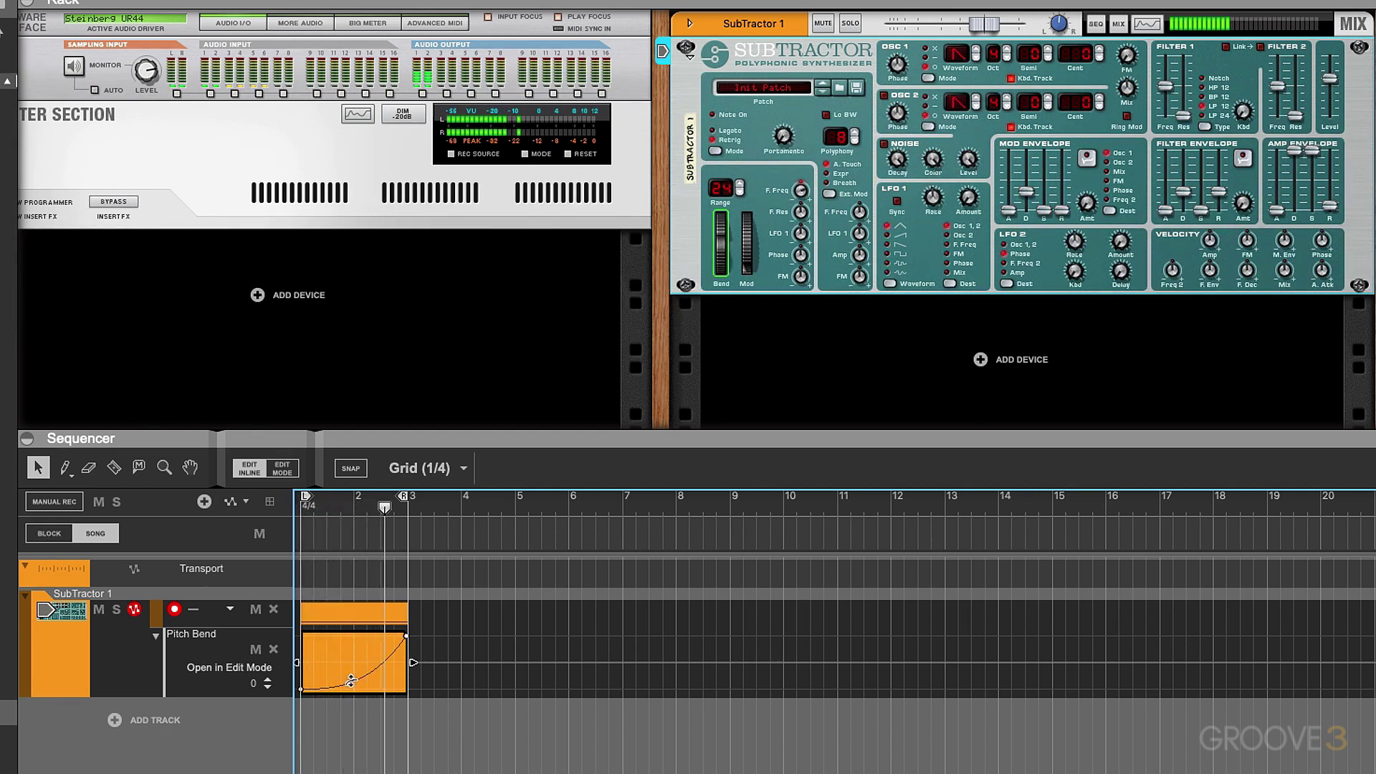
pyautogui.press('space')
pyautogui.moveTo(349, 681); pyautogui.dragTo(352, 641)
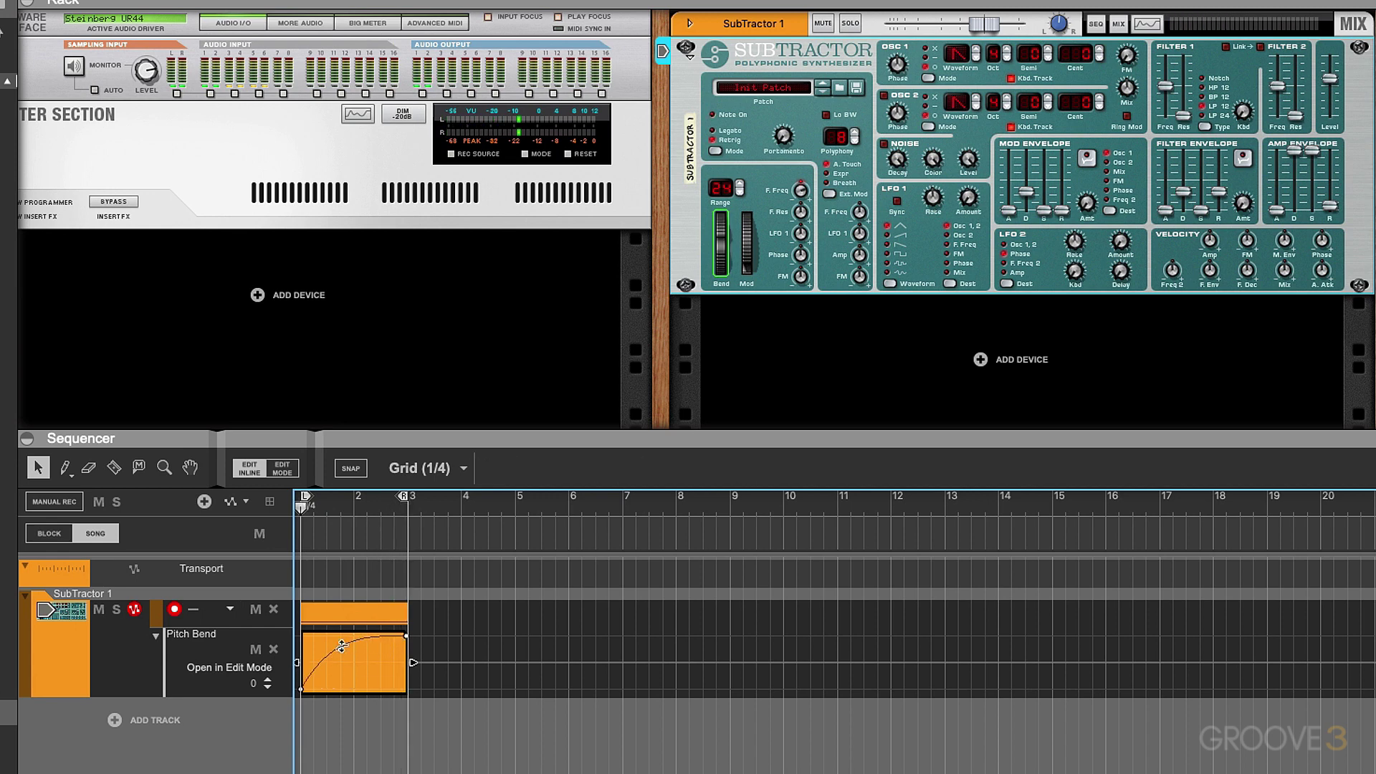
pyautogui.press('space')
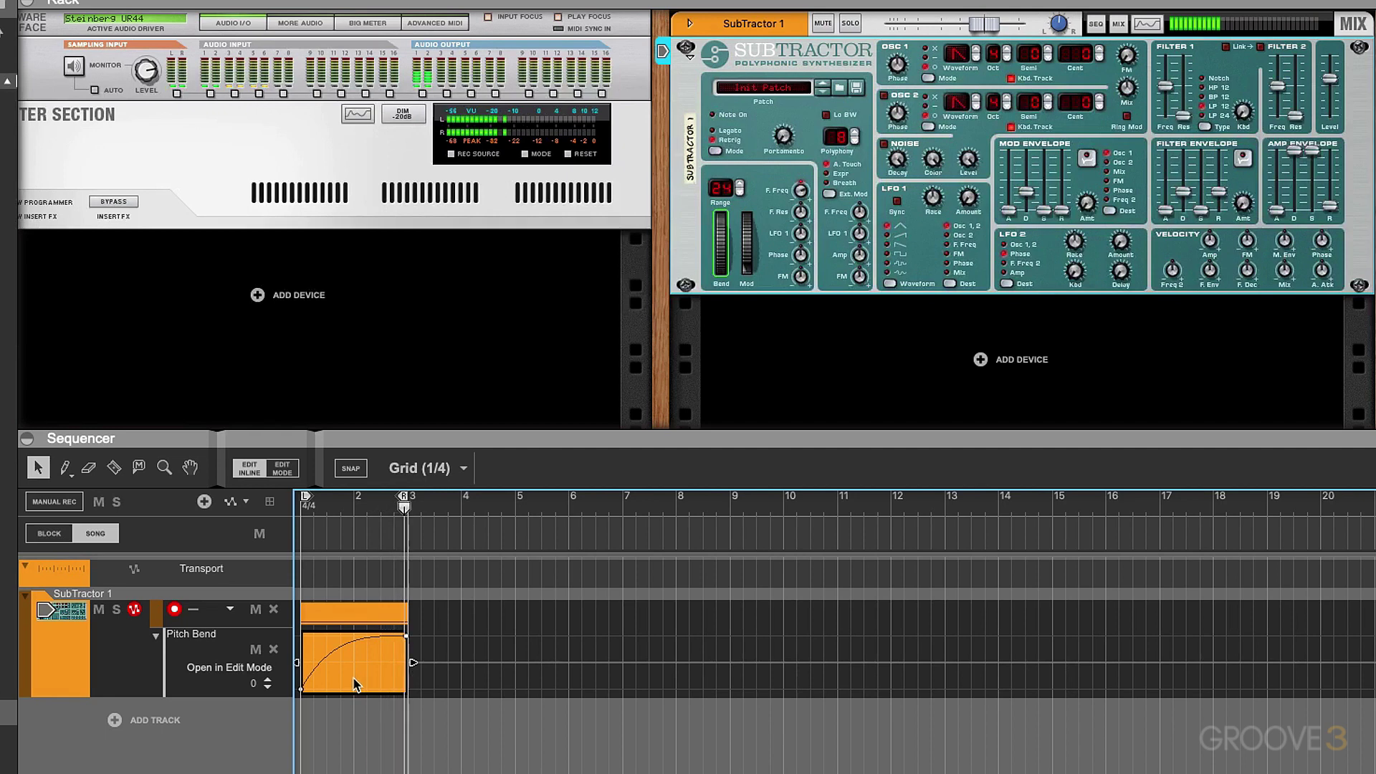
pyautogui.press('space')
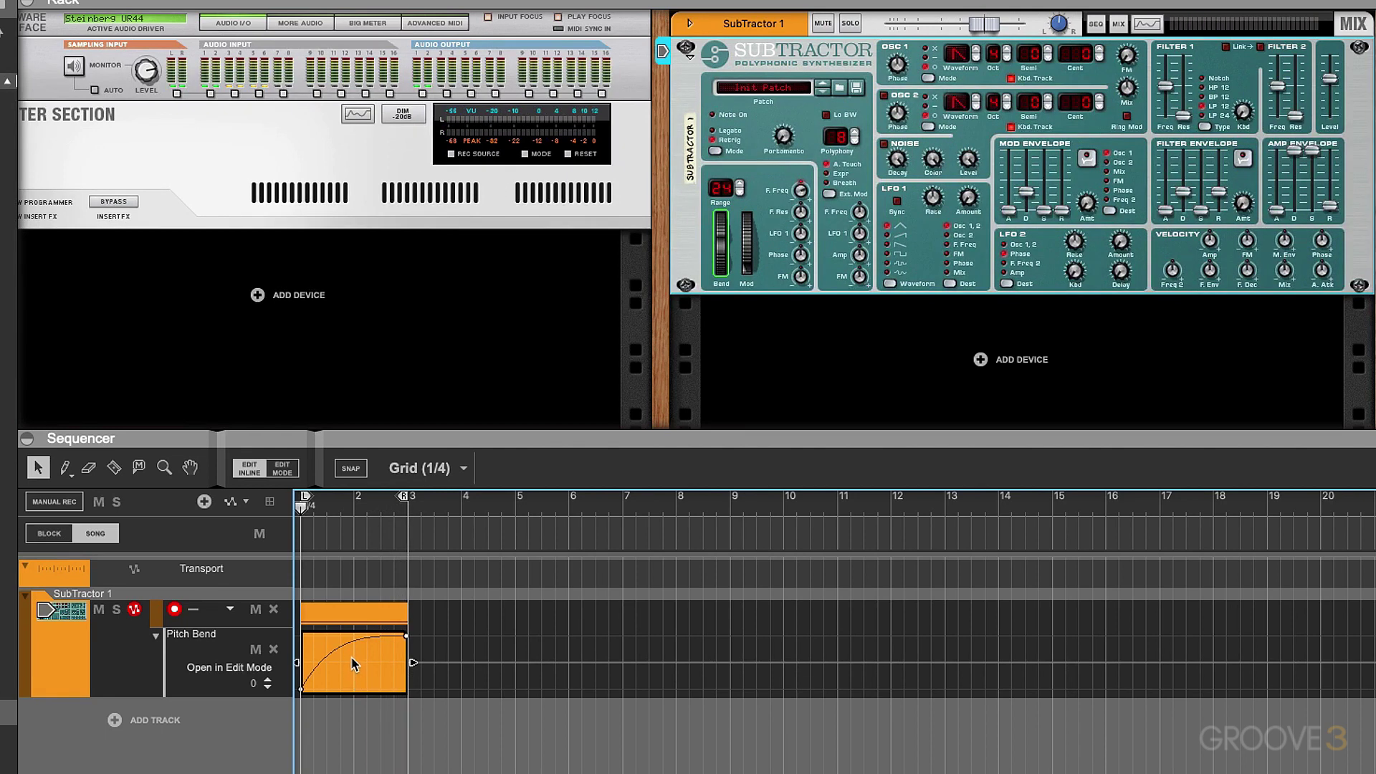
pyautogui.scroll(6, 352, 658)
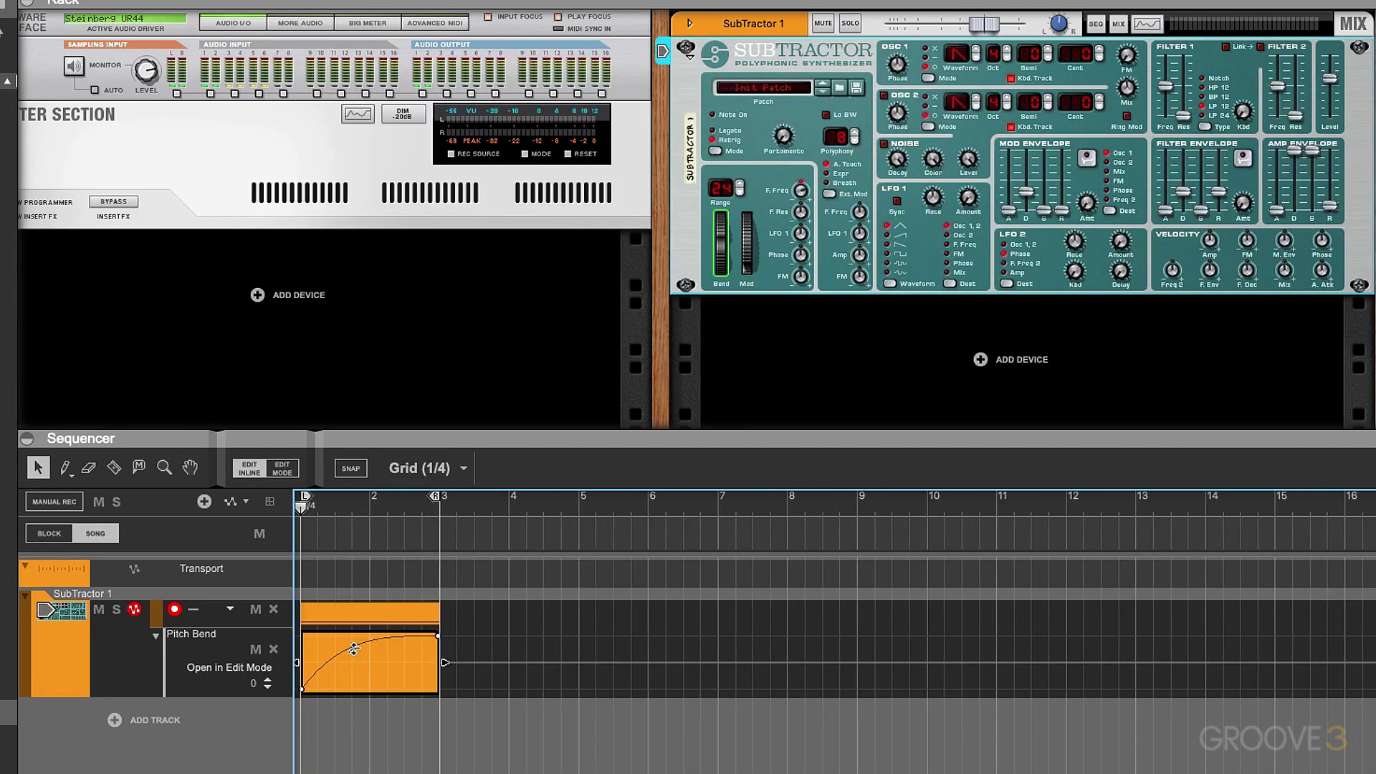
pyautogui.scroll(4, 486, 641)
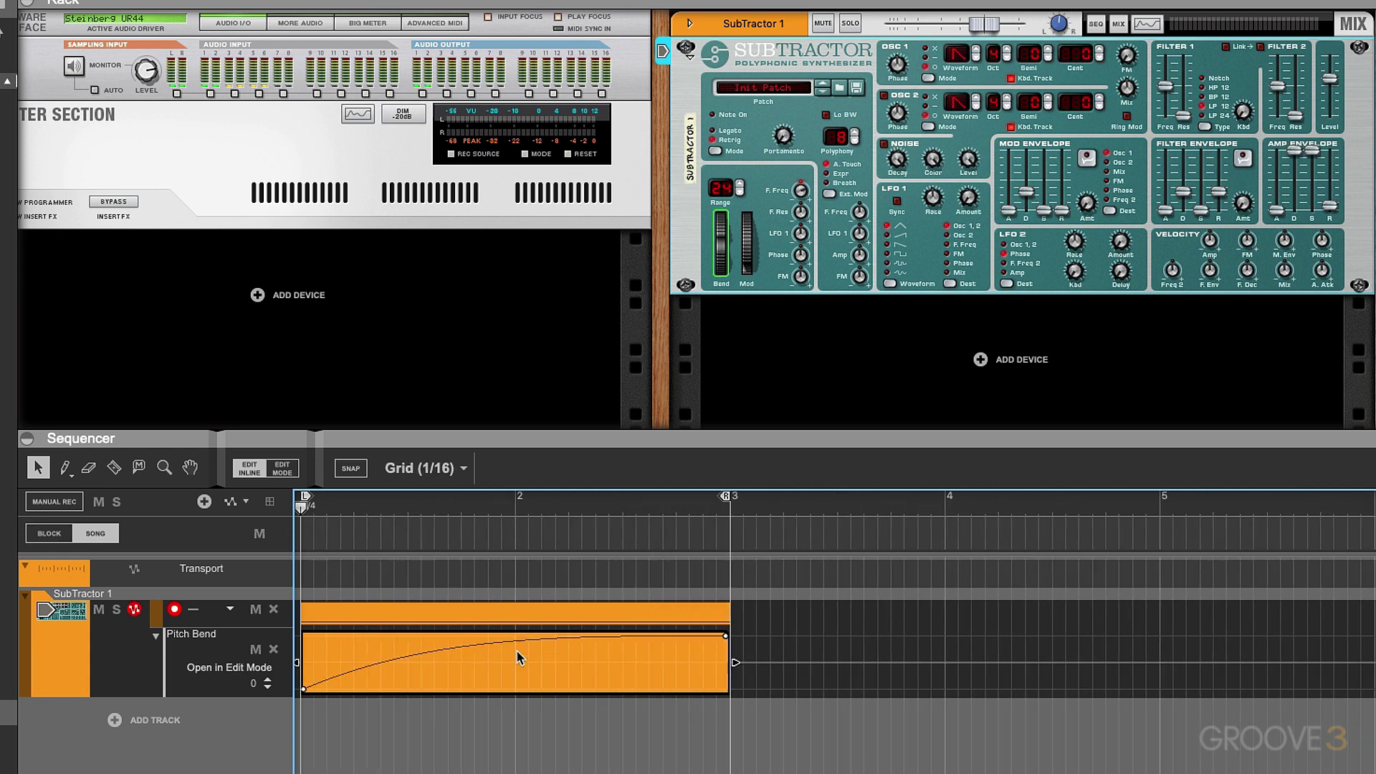
# Add a point on the pitch-bend curve to form bumps, then play it back.
pyautogui.click(552, 643)
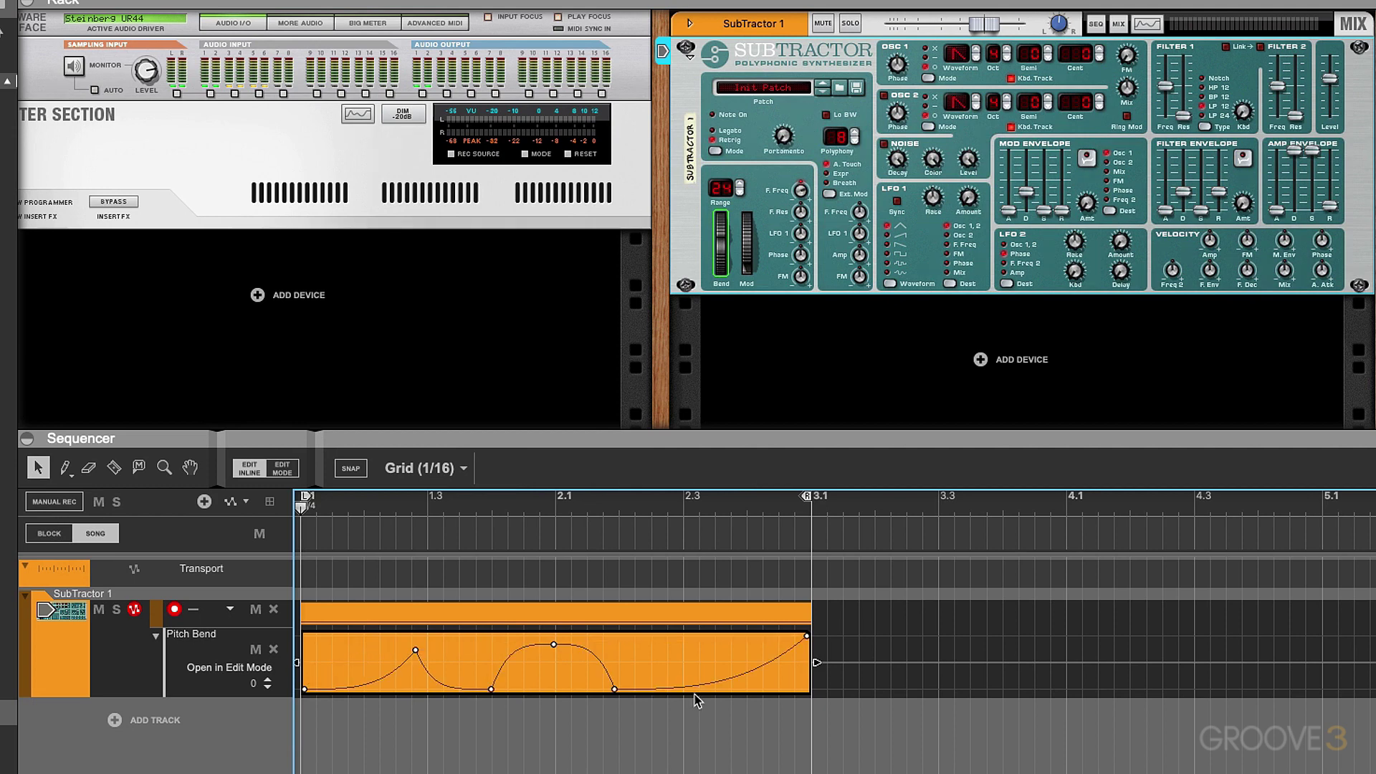
pyautogui.press('space')
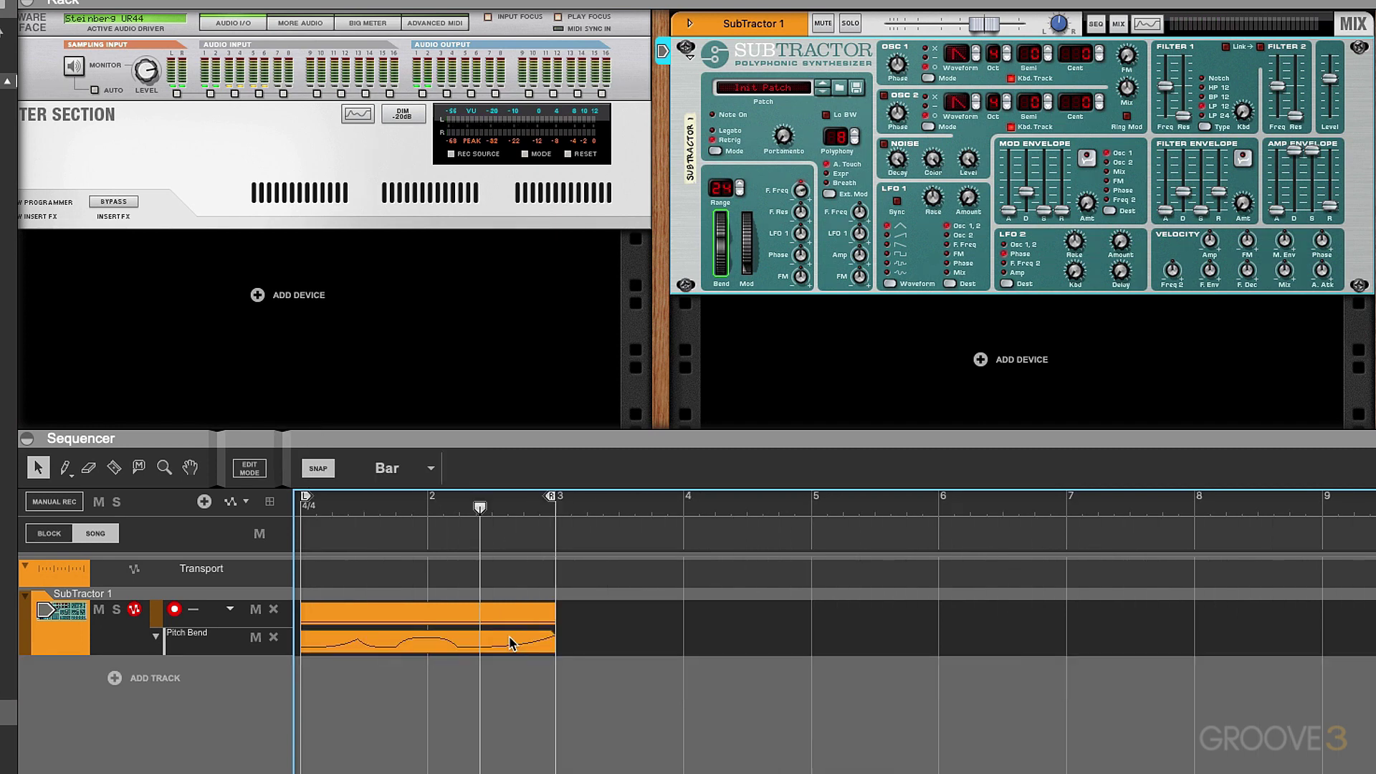
# Shorten the Pitch Bend clip to bar 2, then stretch it to bar 4, playing each version.
pyautogui.click(512, 643)
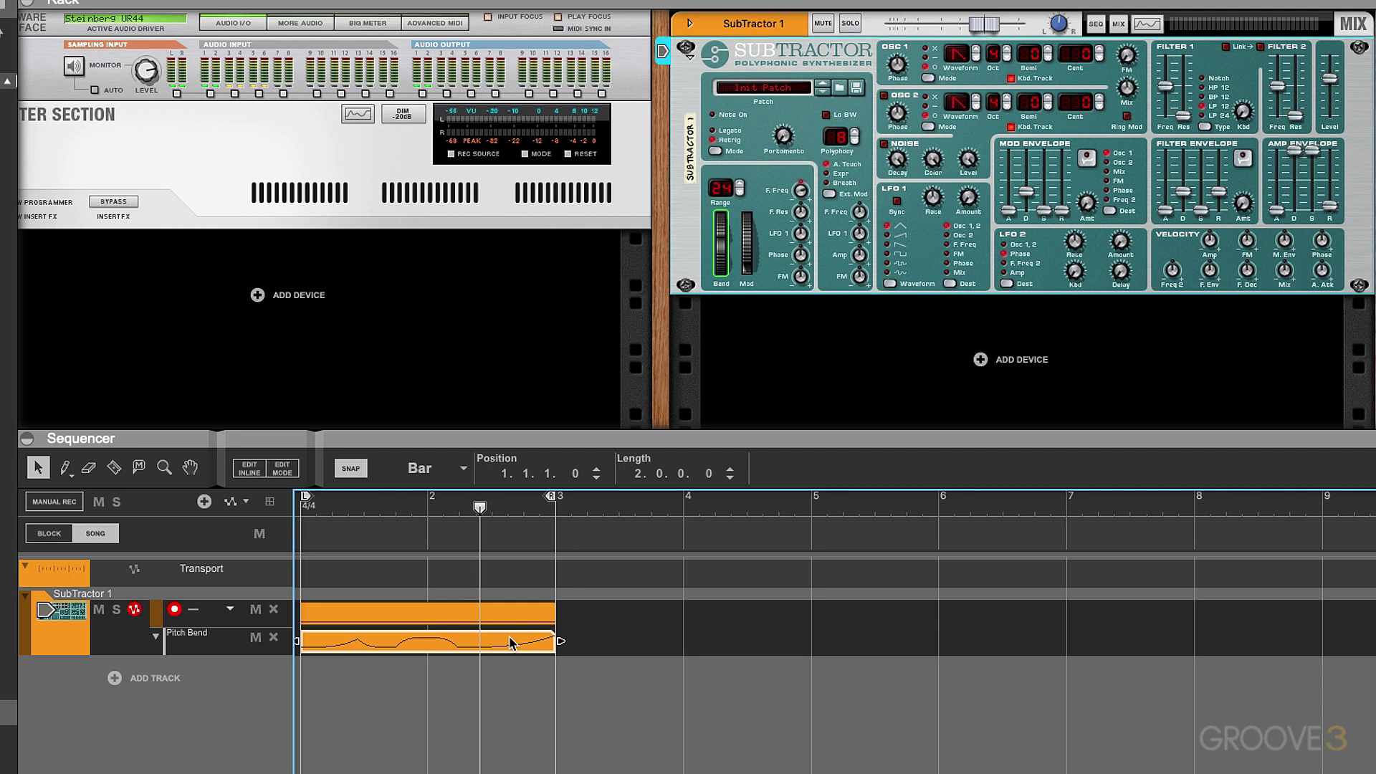
pyautogui.moveTo(558, 641); pyautogui.dragTo(420, 644)
pyautogui.press('space')
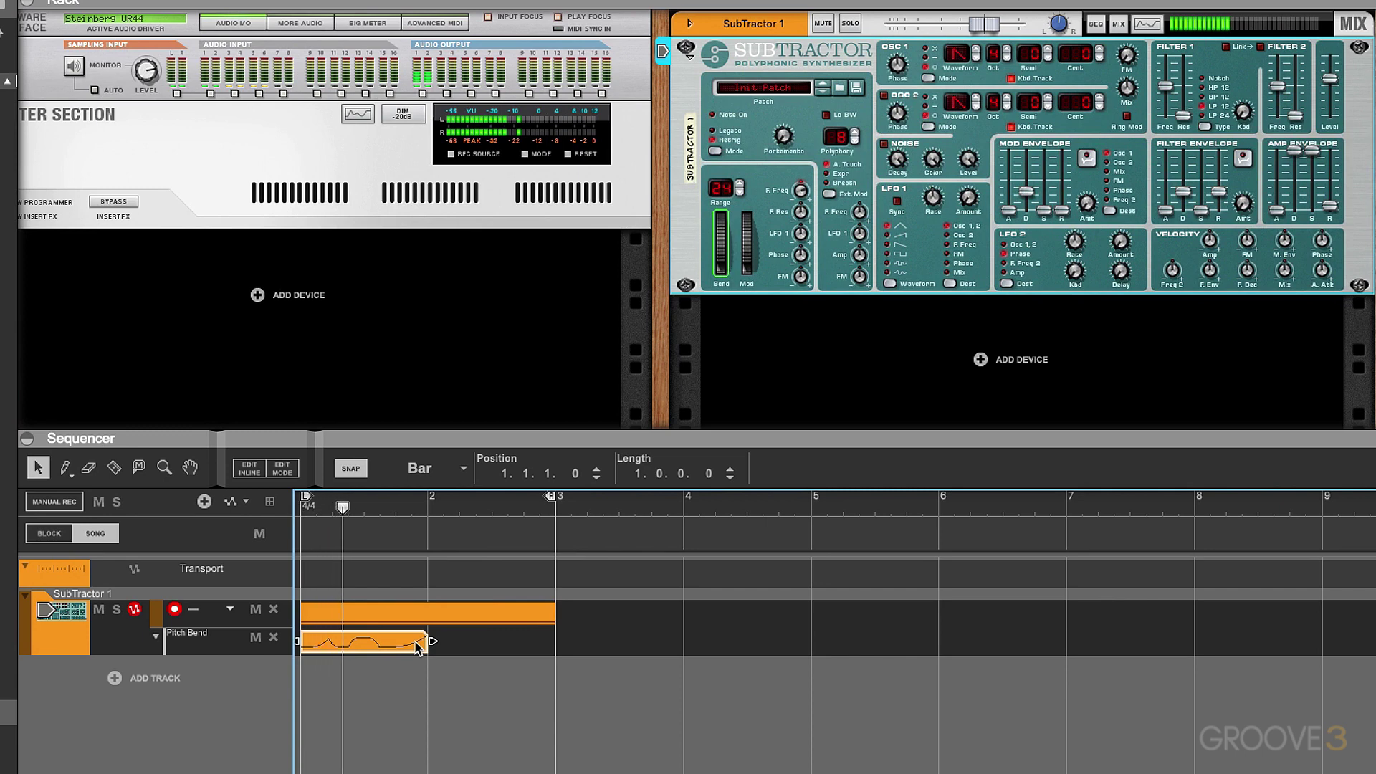
pyautogui.press('space')
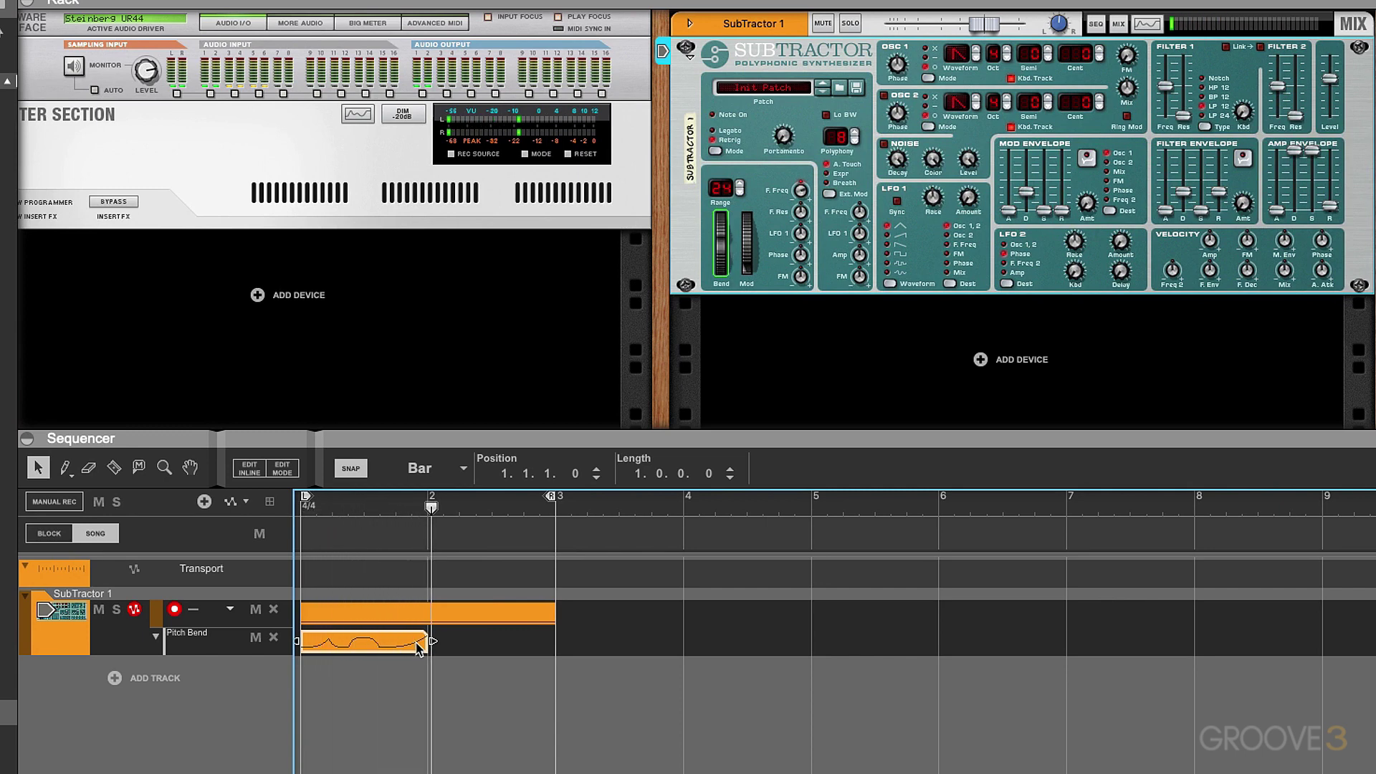
pyautogui.moveTo(434, 640); pyautogui.dragTo(684, 643)
pyautogui.press('space')
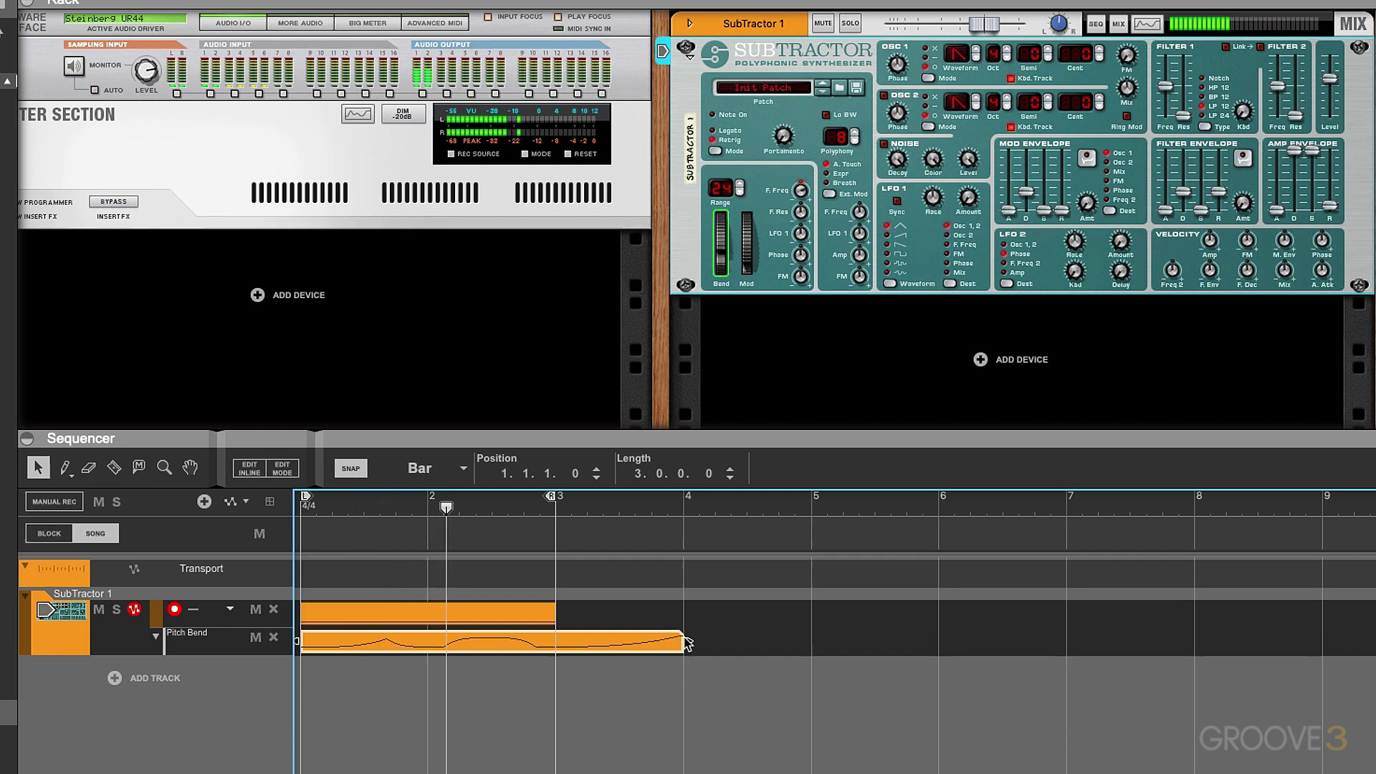
pyautogui.press('space')
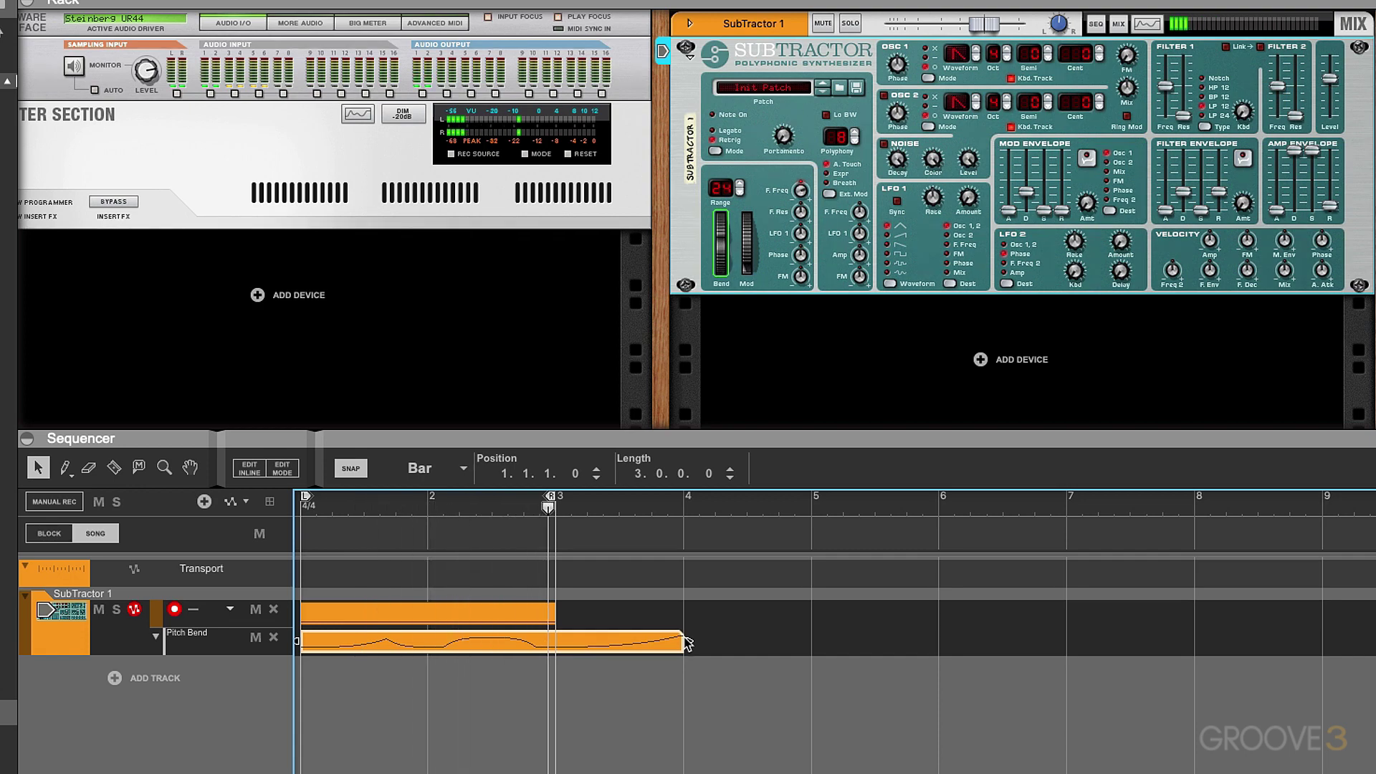
# Reverse the Pitch Bend clip and add a Filter 1 Freq automation lane.
pyautogui.rightClick(686, 643)
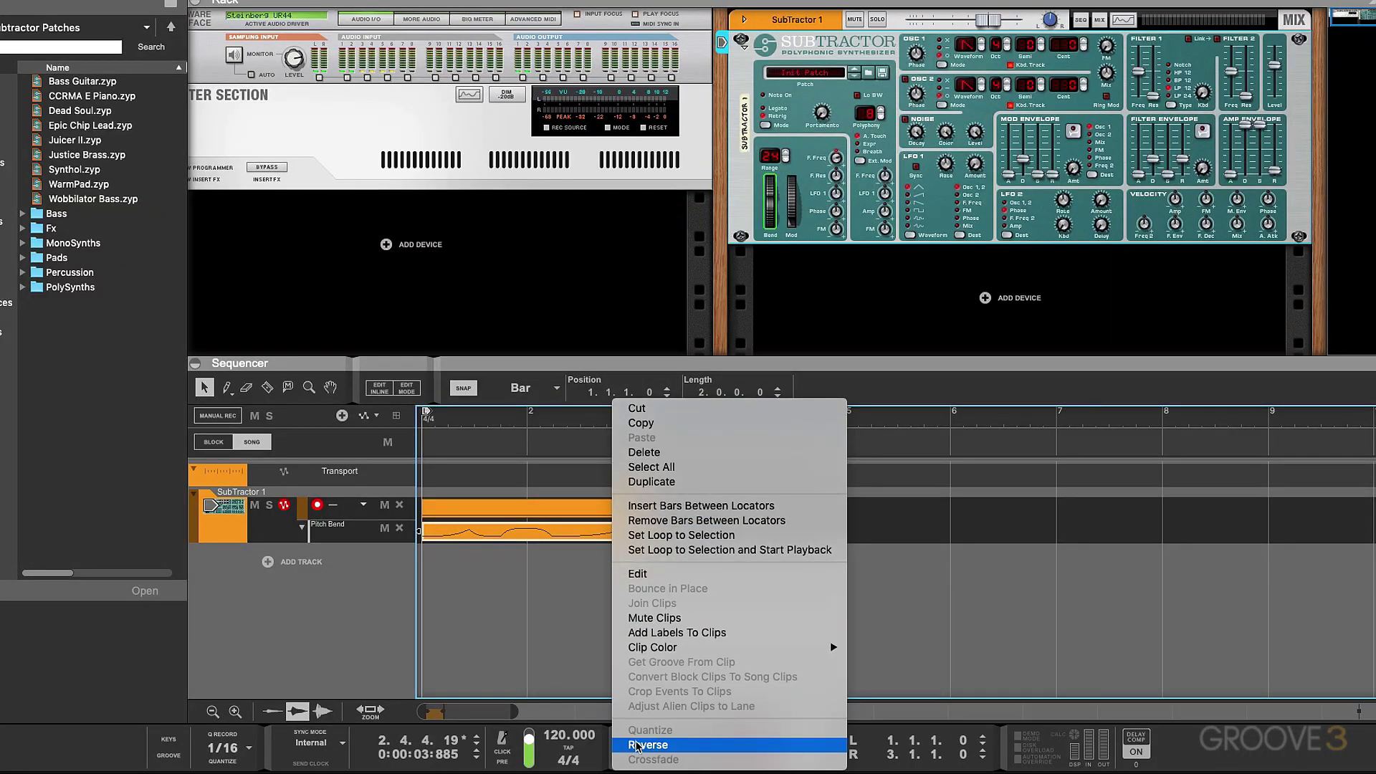
pyautogui.click(636, 749)
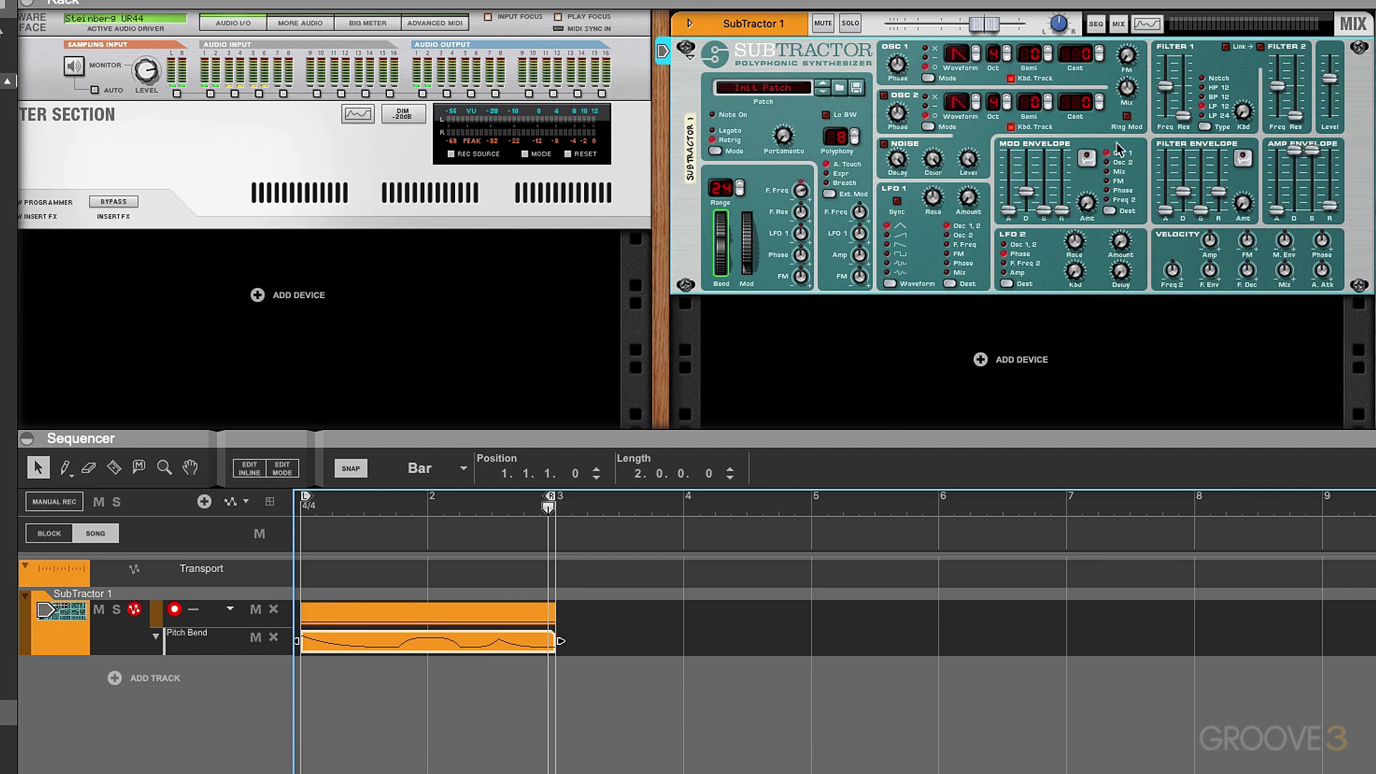
pyautogui.keyDown('alt'); pyautogui.click(1164, 88); pyautogui.keyUp('alt')
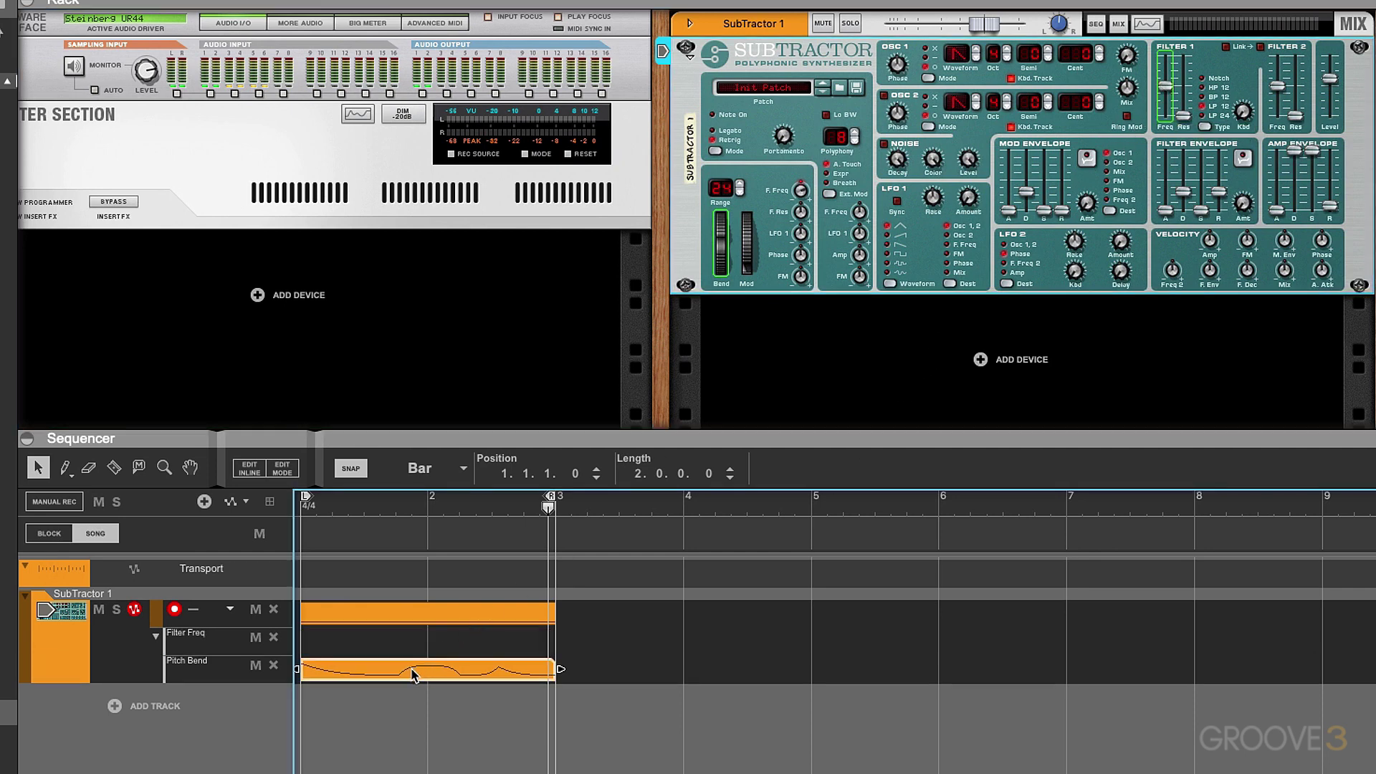
# Copy the pitch-bend clip into the Filter Freq lane, adjust it to the lane, and play.
pyautogui.moveTo(412, 675); pyautogui.dragTo(414, 648)
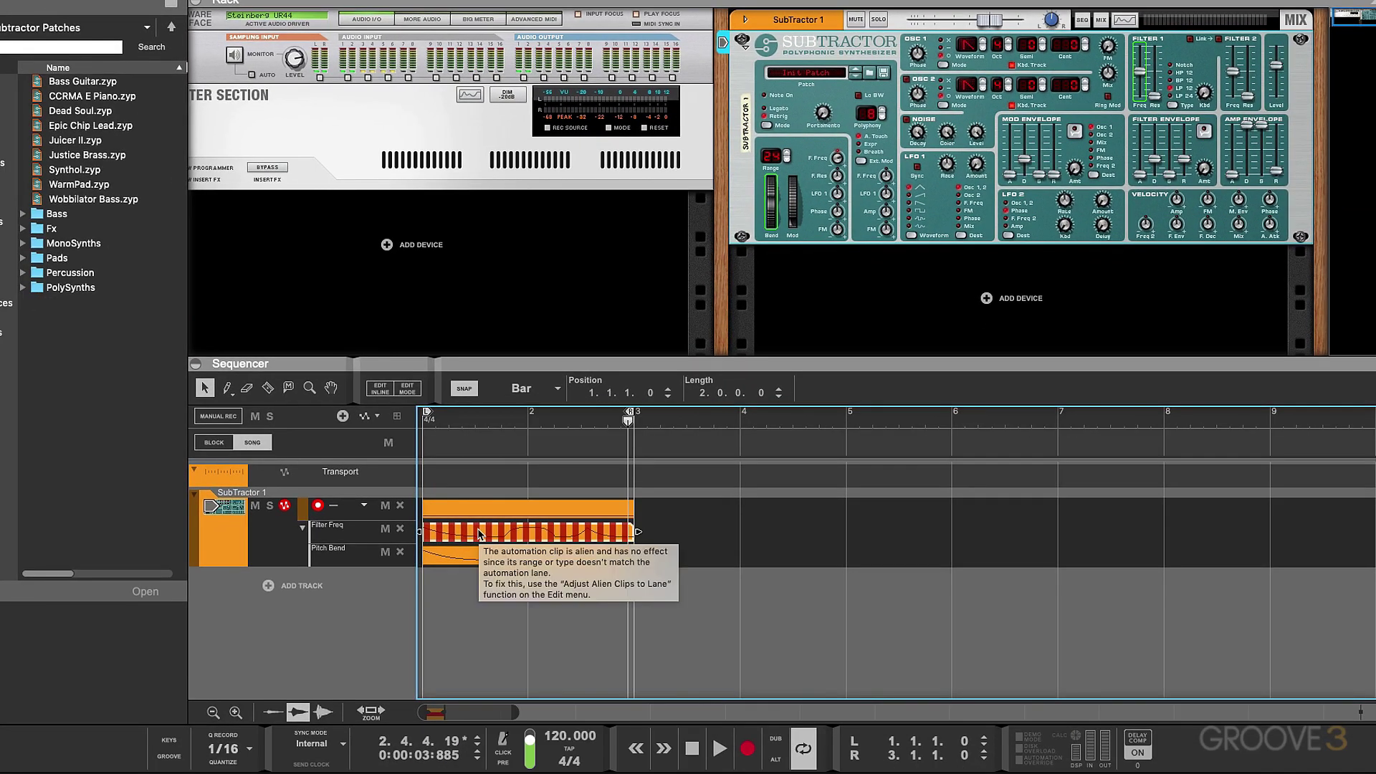
pyautogui.rightClick(364, 644)
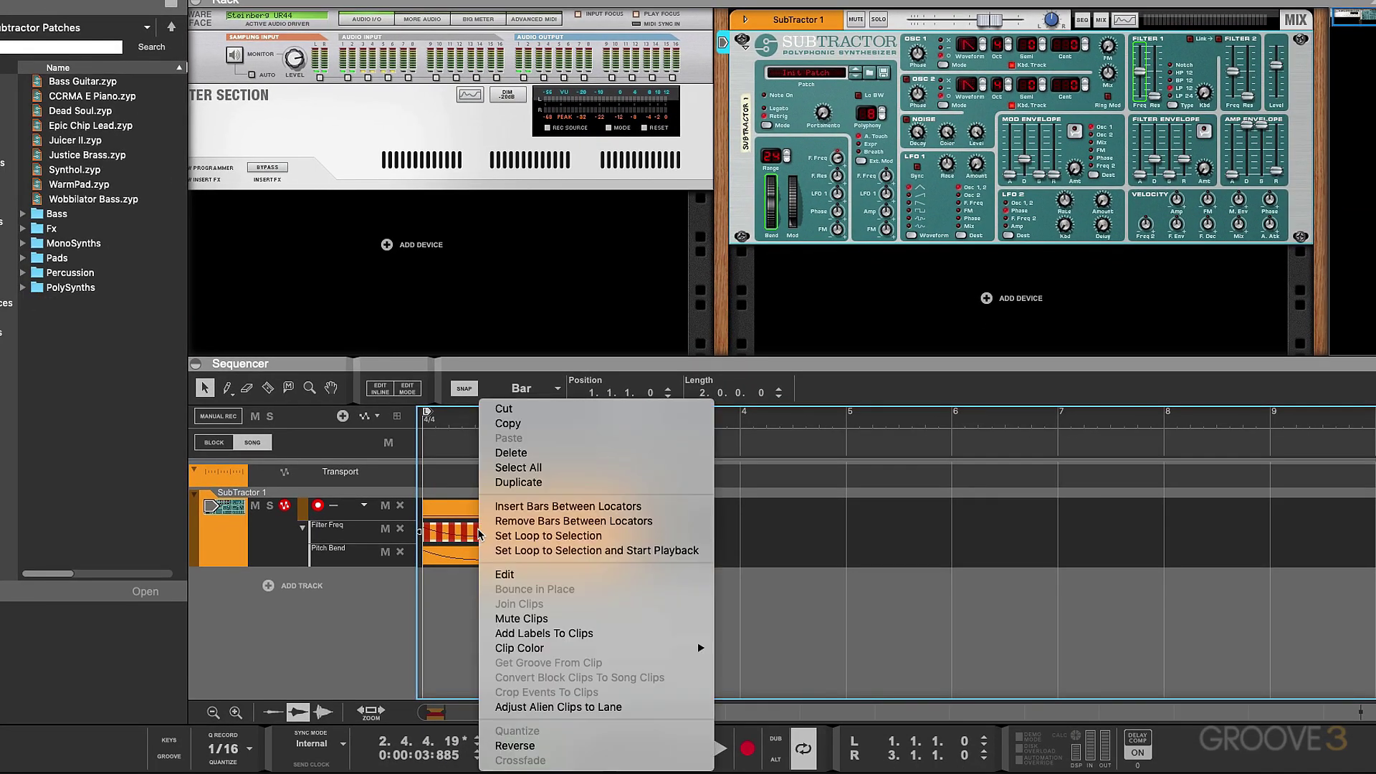
pyautogui.click(546, 707)
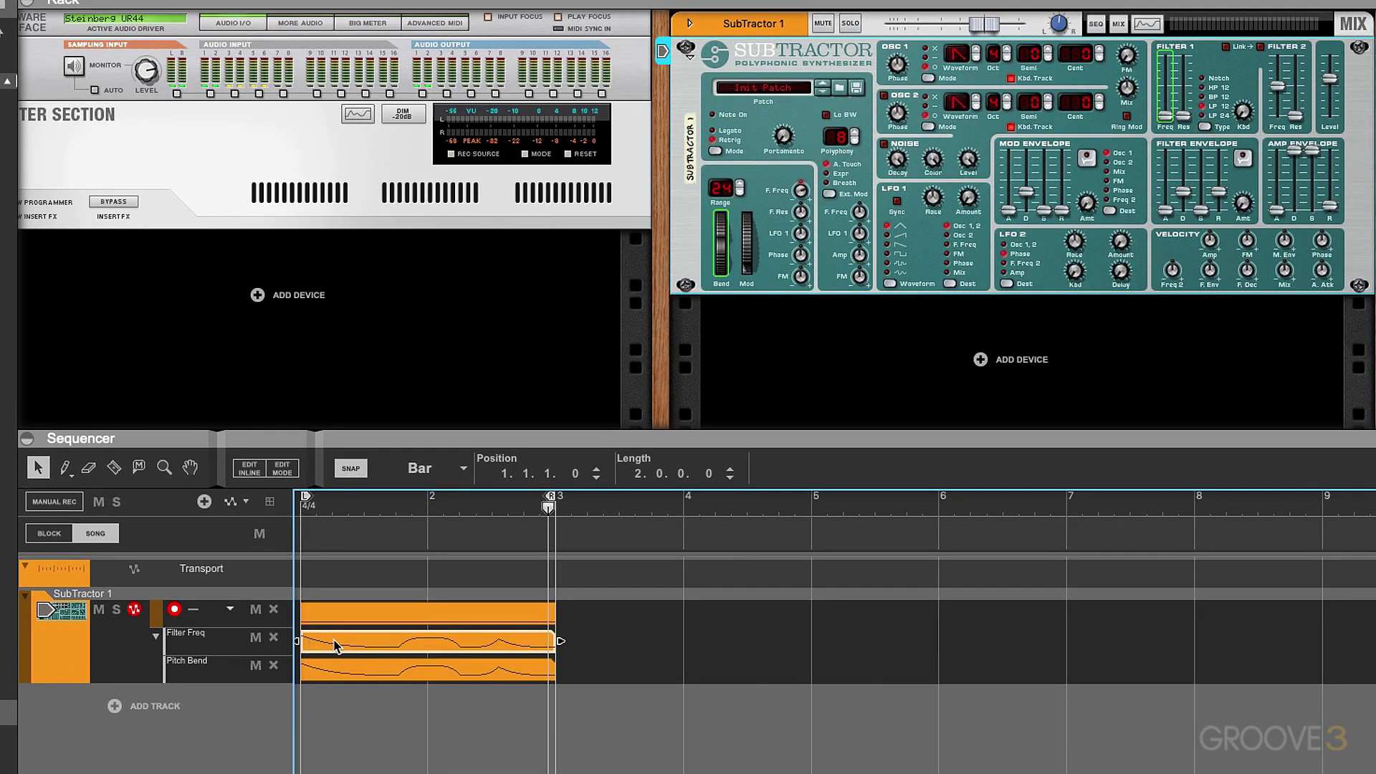
pyautogui.press('space')
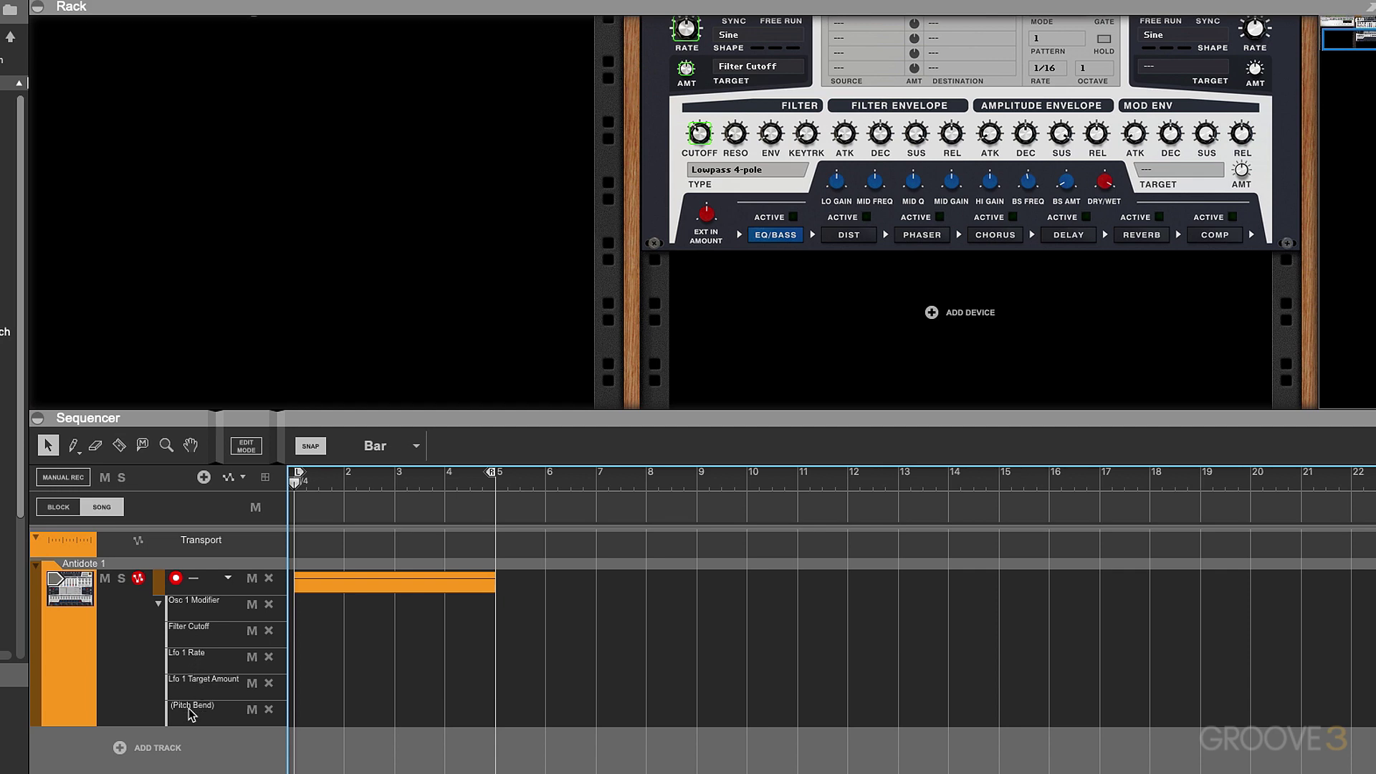
# Draw a four-bar Pitch Bend clip with a low-to-100% ramp bent into a concave curve.
pyautogui.moveTo(315, 717)
pyautogui.mouseDown()
pyautogui.moveTo(448, 709)
pyautogui.moveTo(436, 712)
pyautogui.mouseUp()
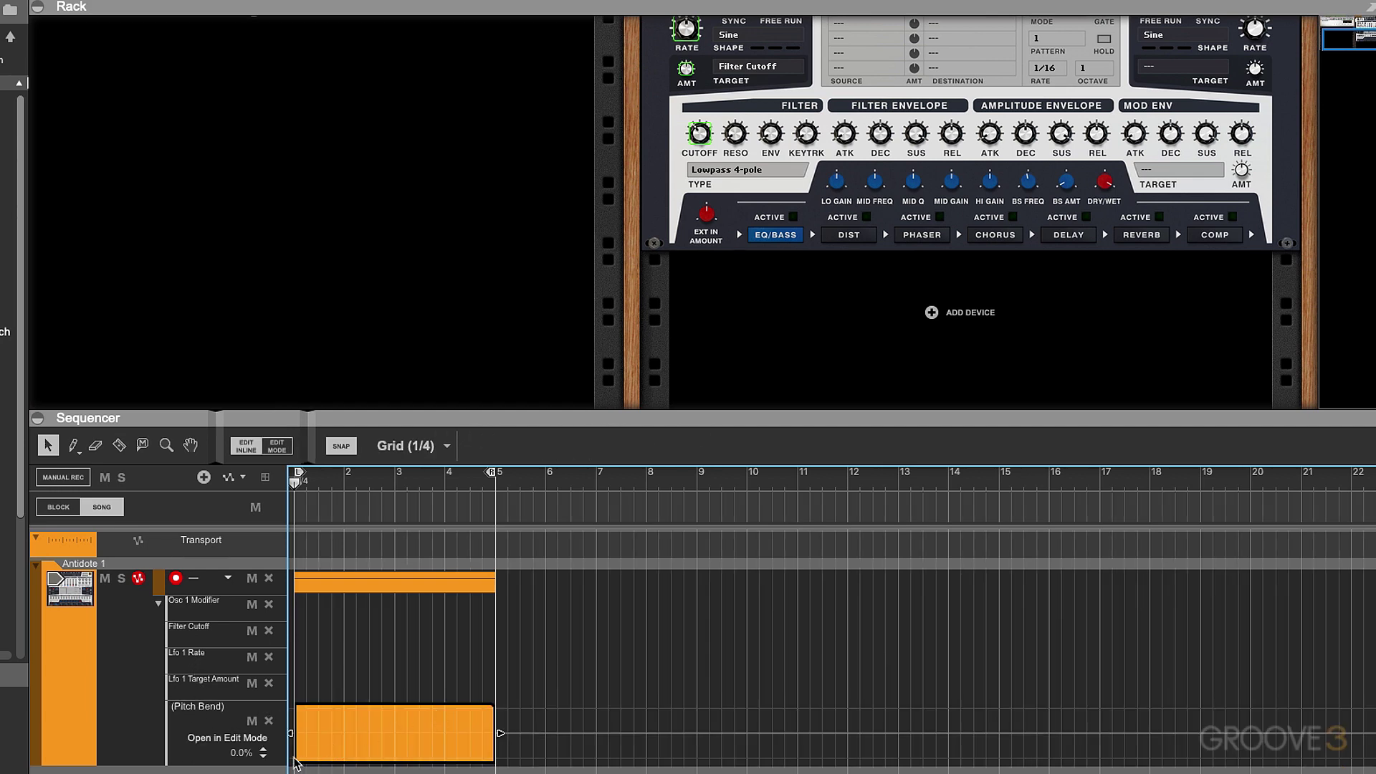
pyautogui.click(295, 760)
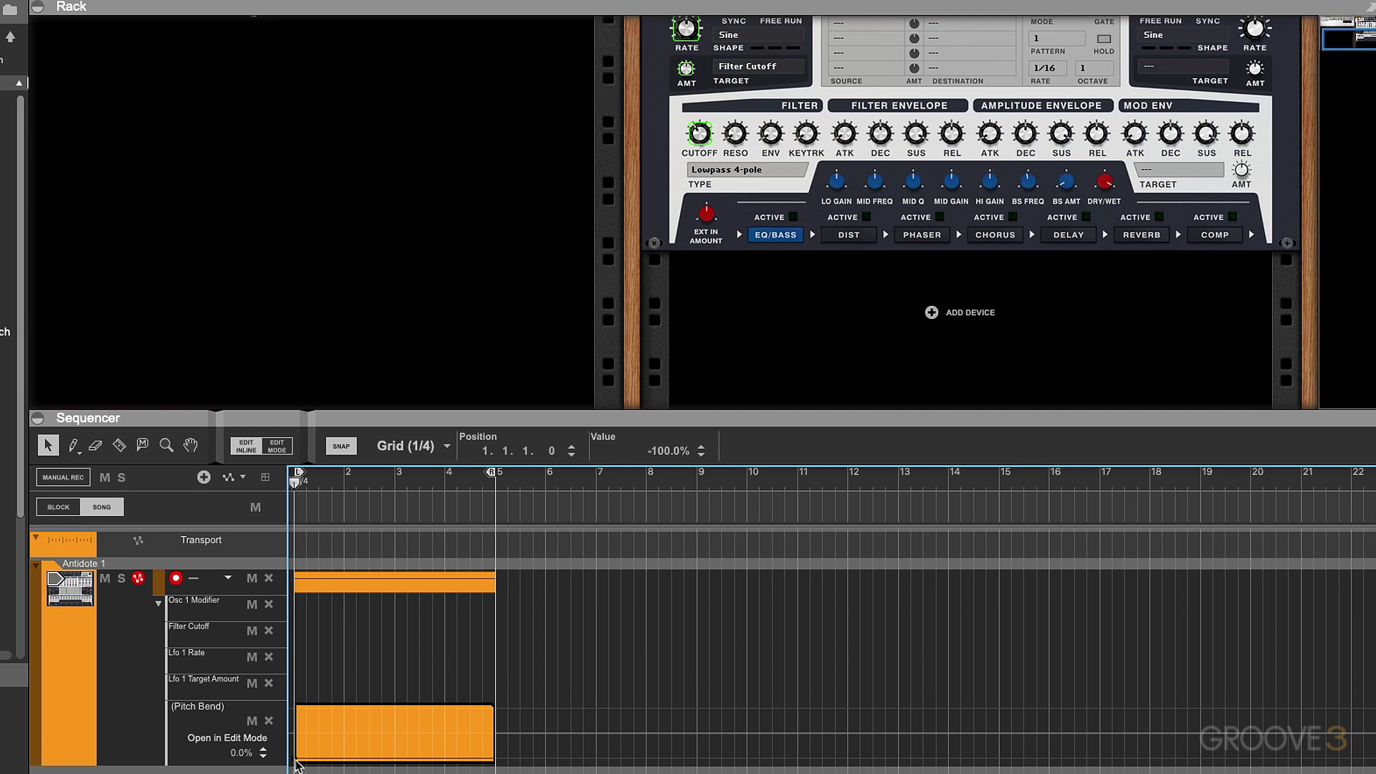
pyautogui.click(482, 710)
pyautogui.moveTo(484, 713); pyautogui.dragTo(493, 706)
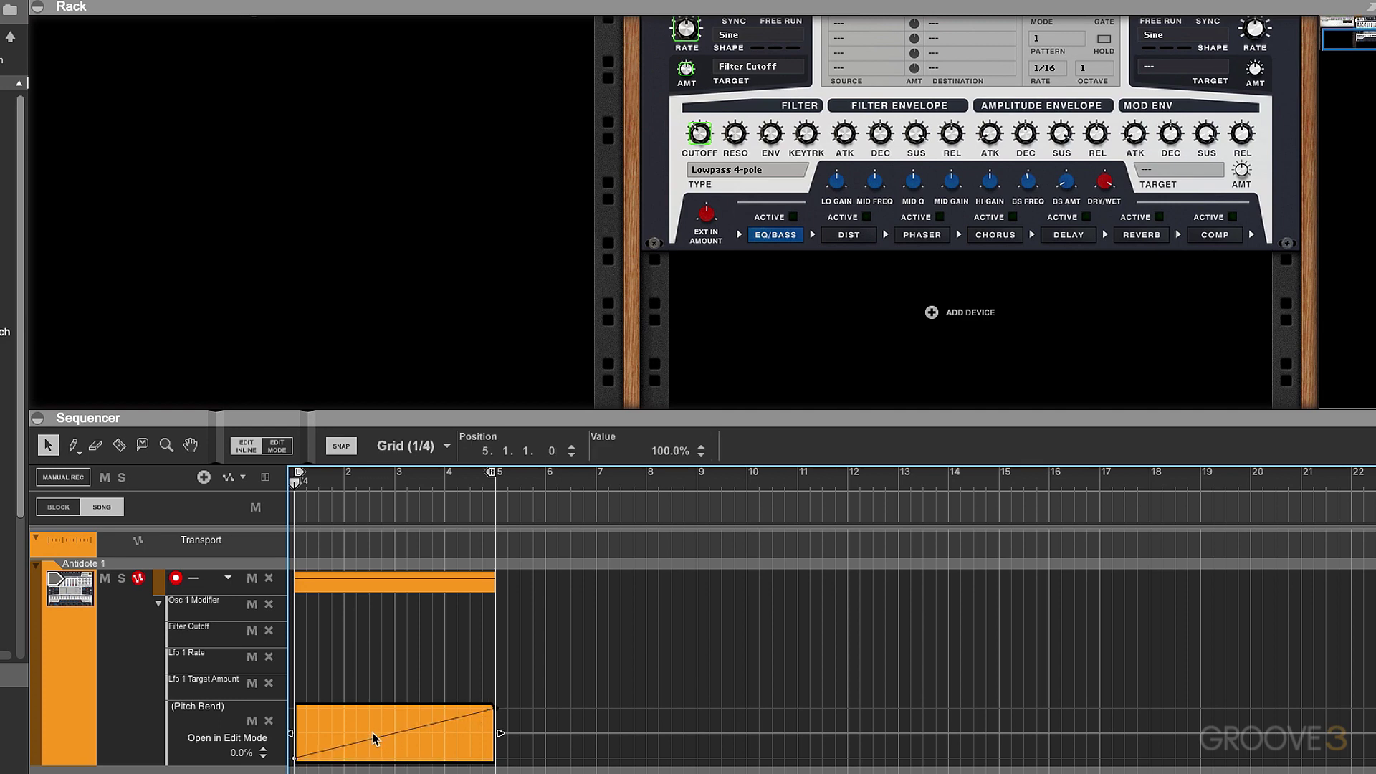
pyautogui.moveTo(389, 734); pyautogui.dragTo(321, 757)
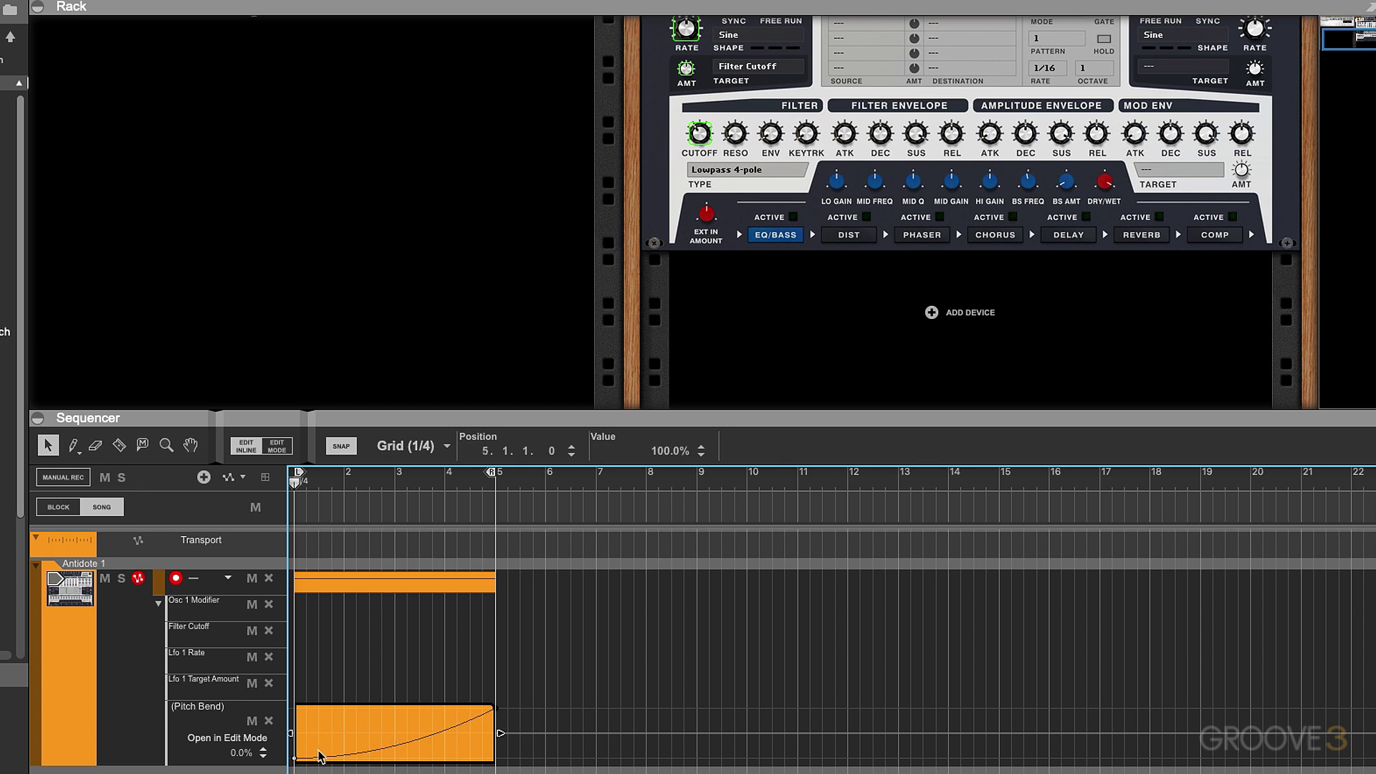
pyautogui.press('Escape')
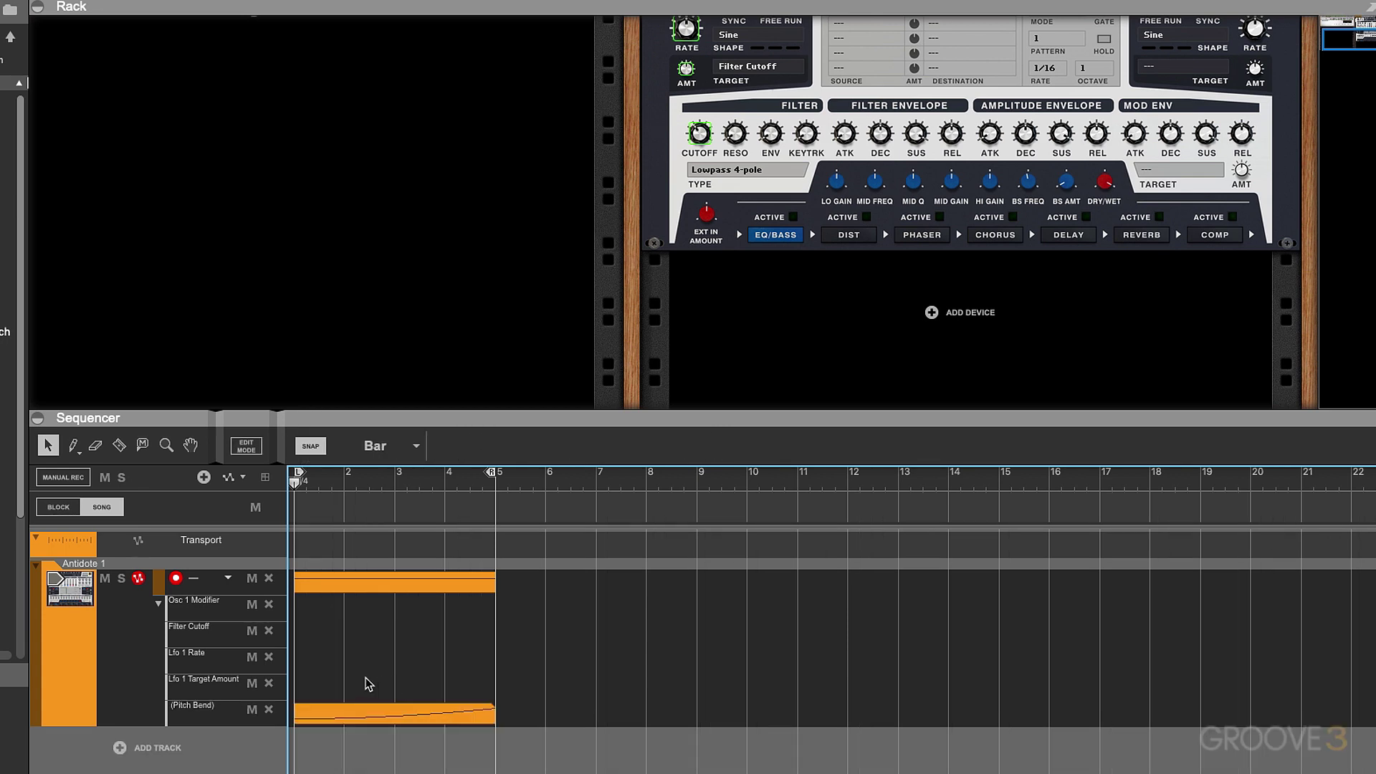
# Draw an Lfo 1 Target Amount clip and ramp Lfo 1 Rate up to 32.27 Hz at the clip end.
pyautogui.moveTo(317, 684); pyautogui.dragTo(466, 681)
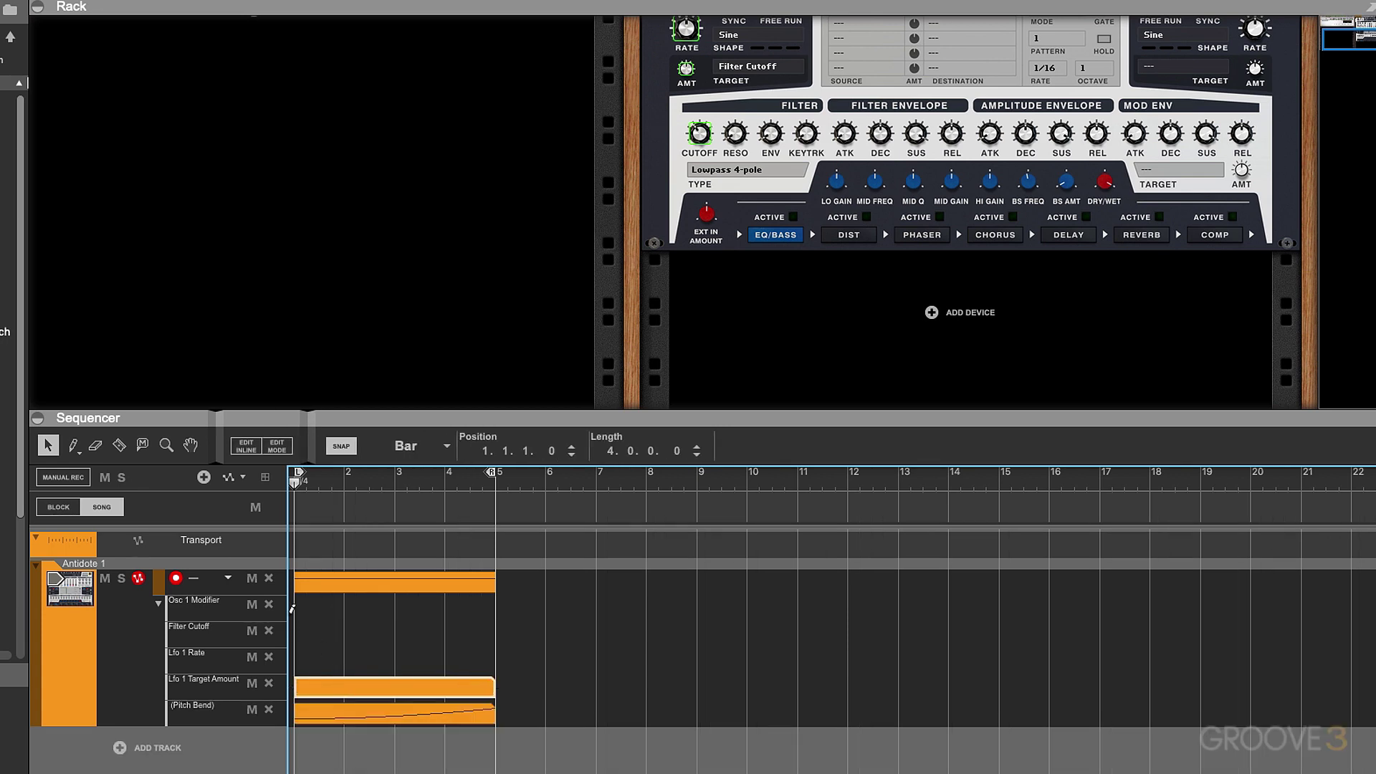
pyautogui.doubleClick(391, 687)
pyautogui.doubleClick(386, 661)
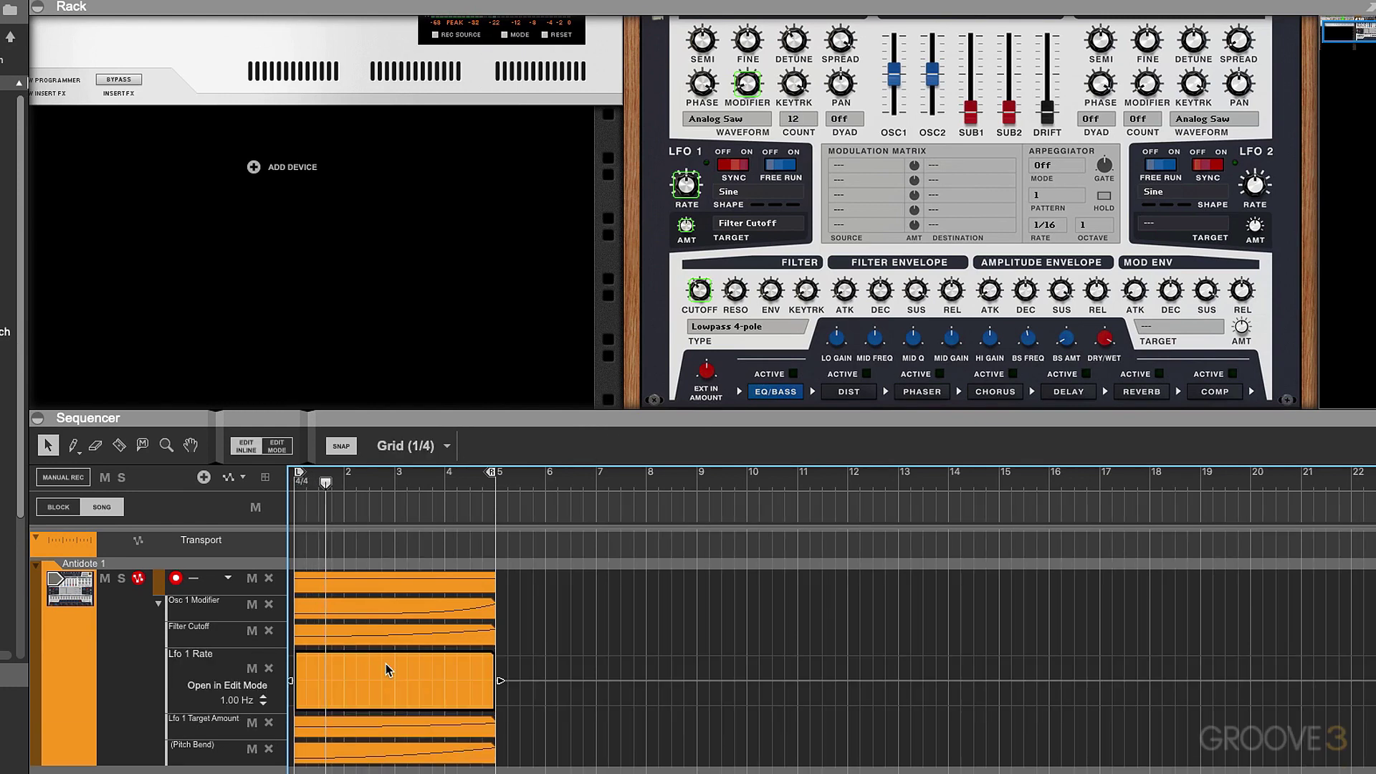
pyautogui.click(482, 667)
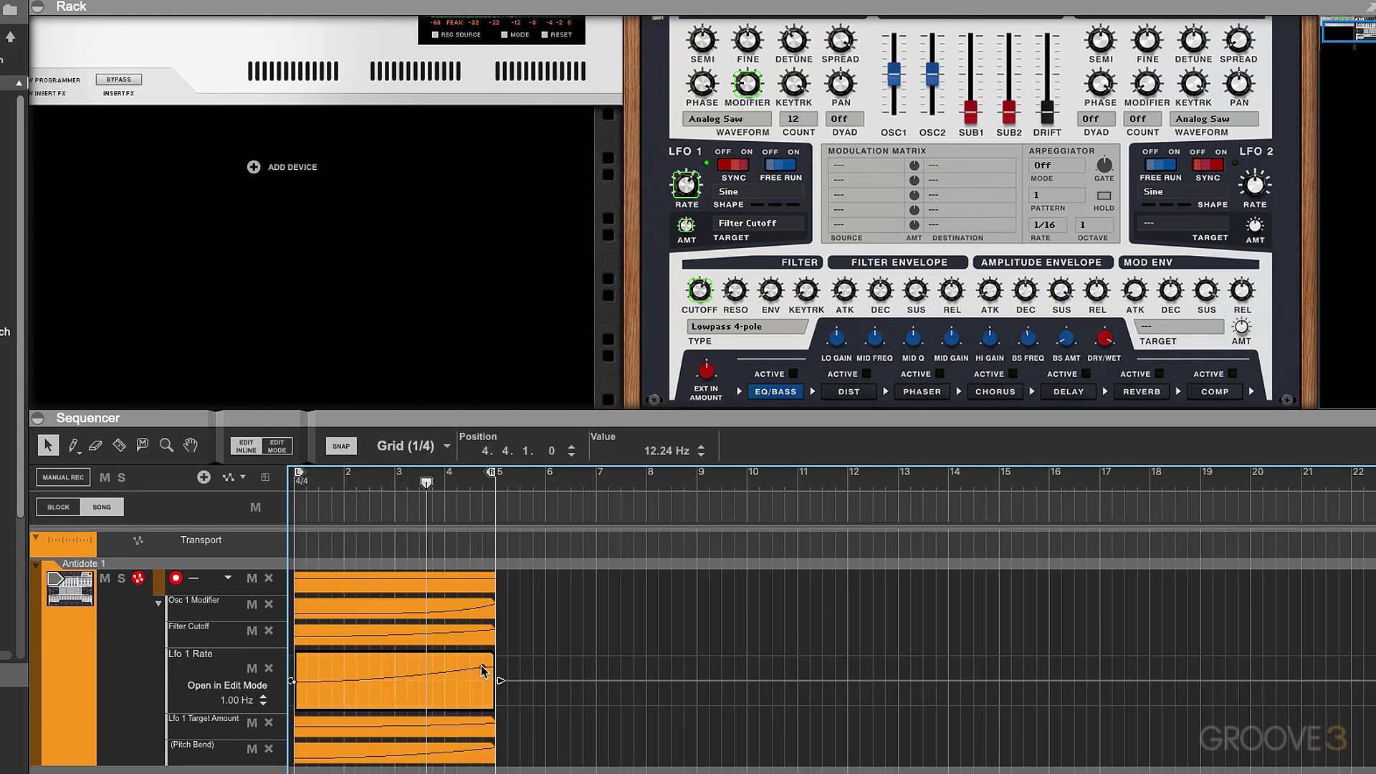
pyautogui.moveTo(488, 667); pyautogui.dragTo(495, 655)
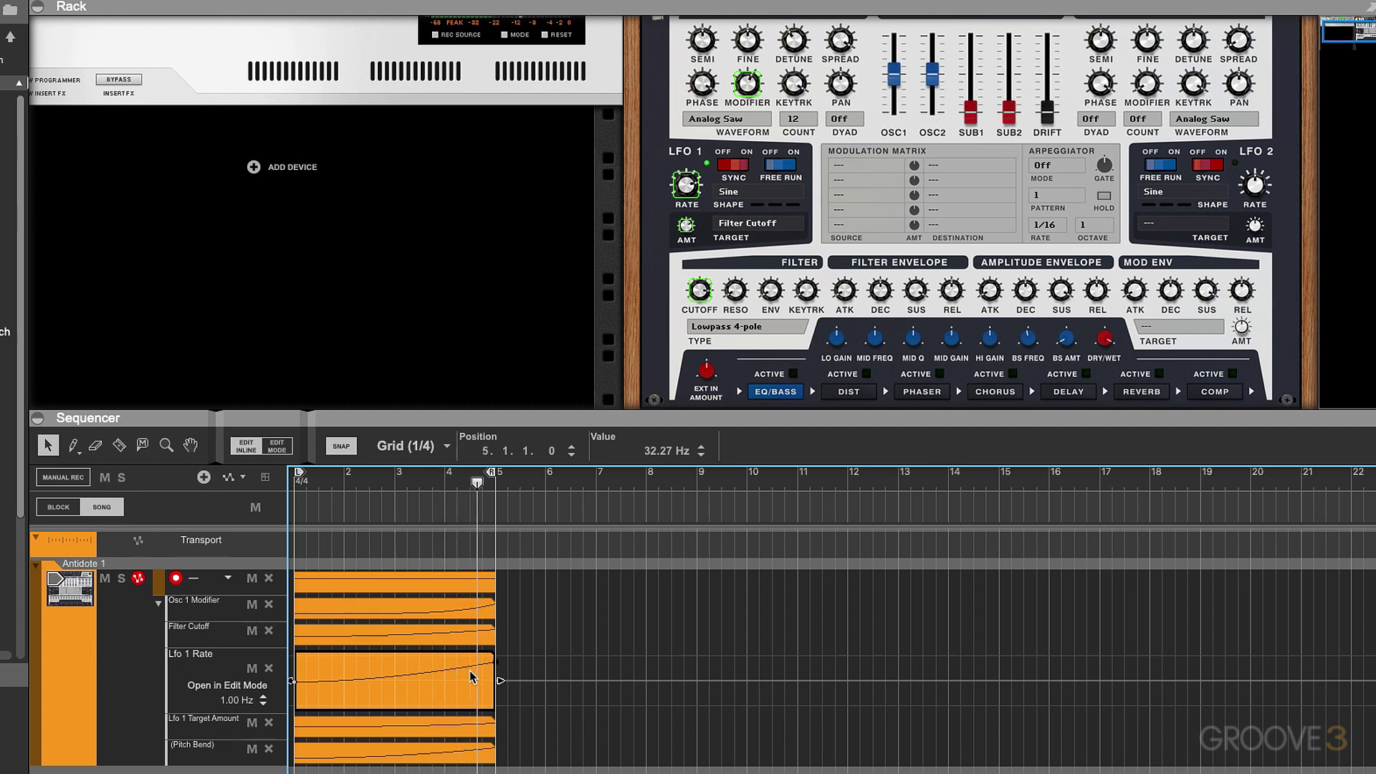
pyautogui.doubleClick(540, 669)
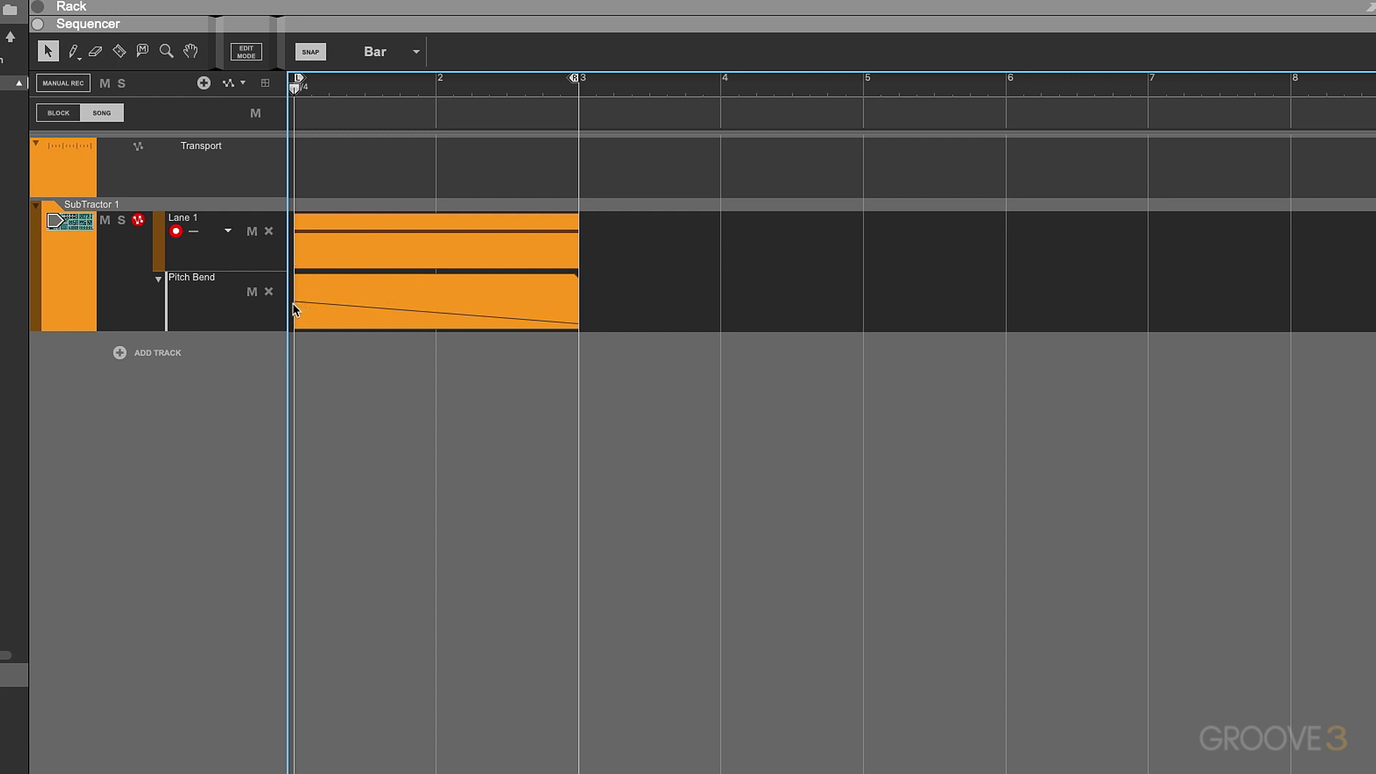
# Bend the falling pitch-bend line into a curve that stays level then drops, playing to check.
pyautogui.press('space')
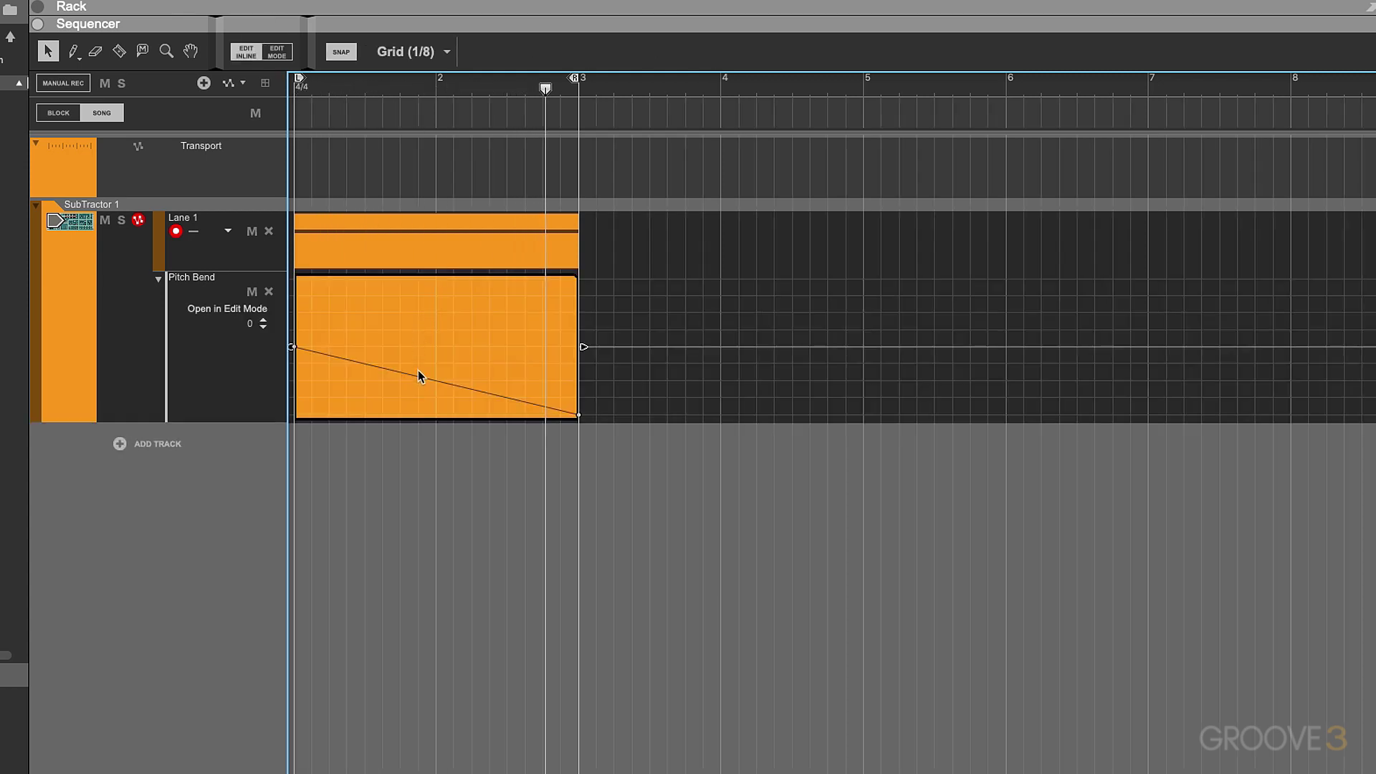
pyautogui.moveTo(419, 372); pyautogui.dragTo(432, 359)
pyautogui.press('space')
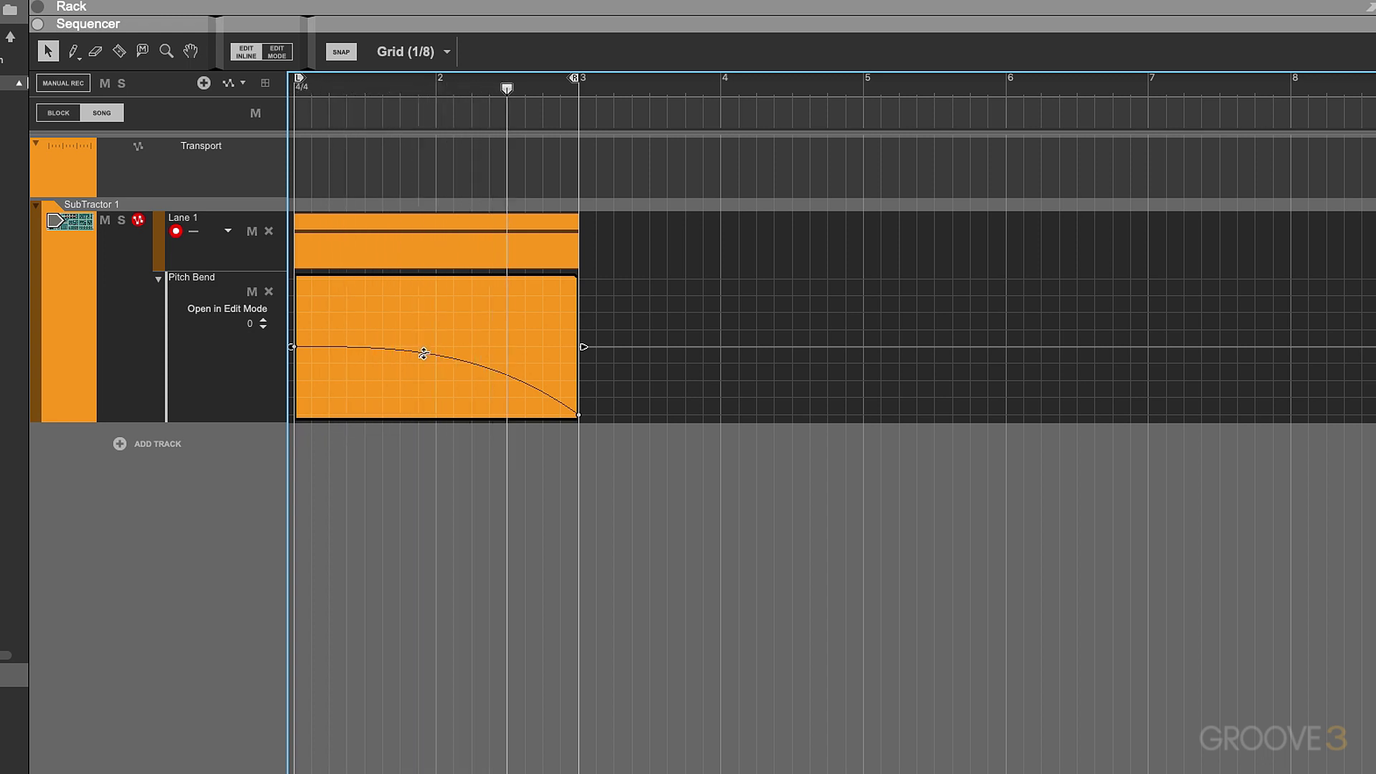
pyautogui.moveTo(420, 354); pyautogui.dragTo(419, 362)
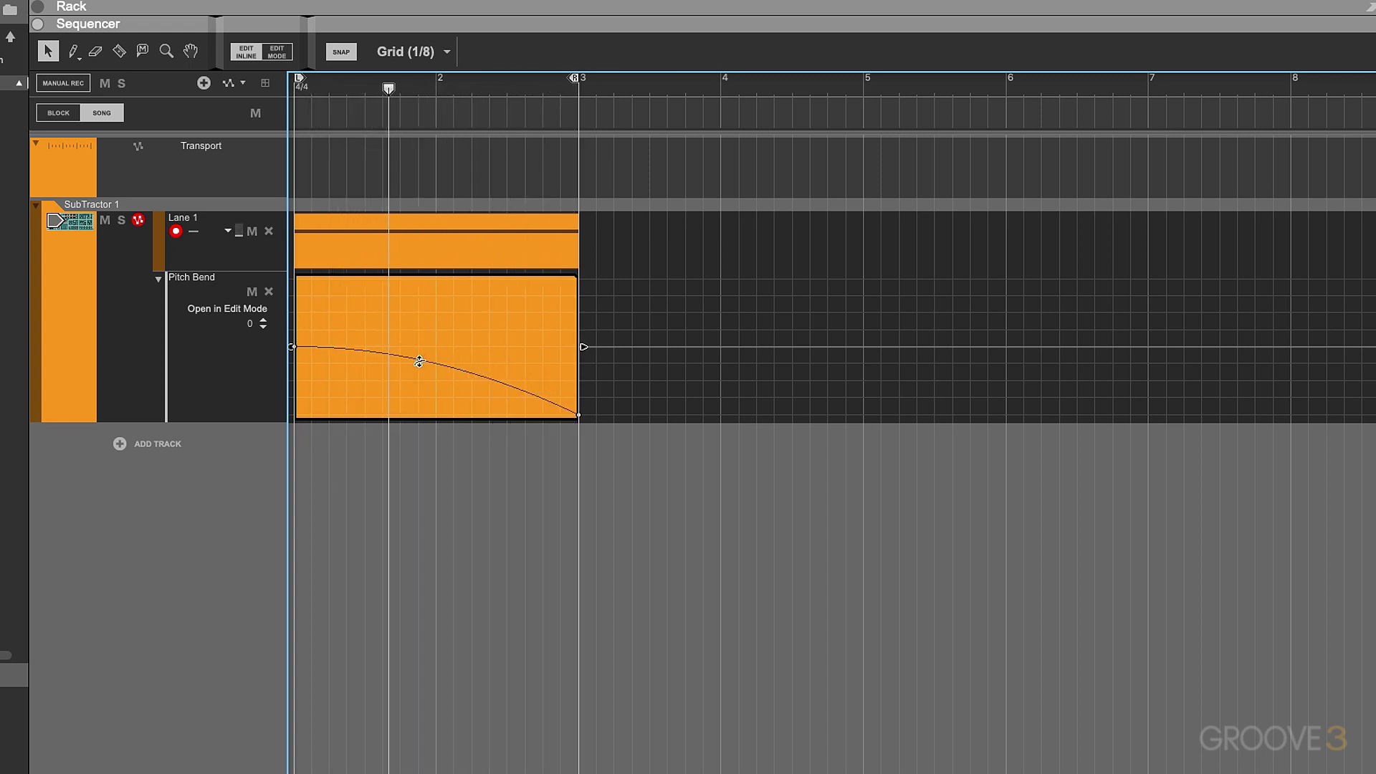